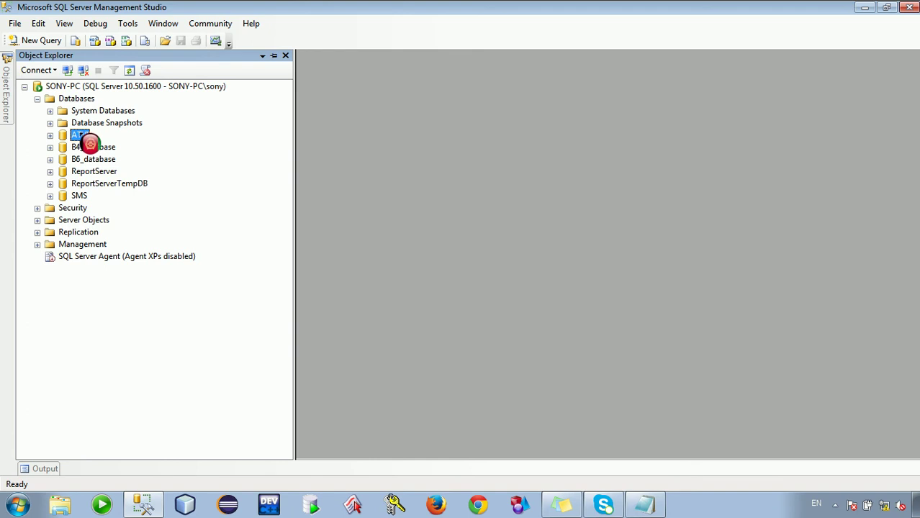
Start designing a new table in the ATVI database.
left_click(50, 135)
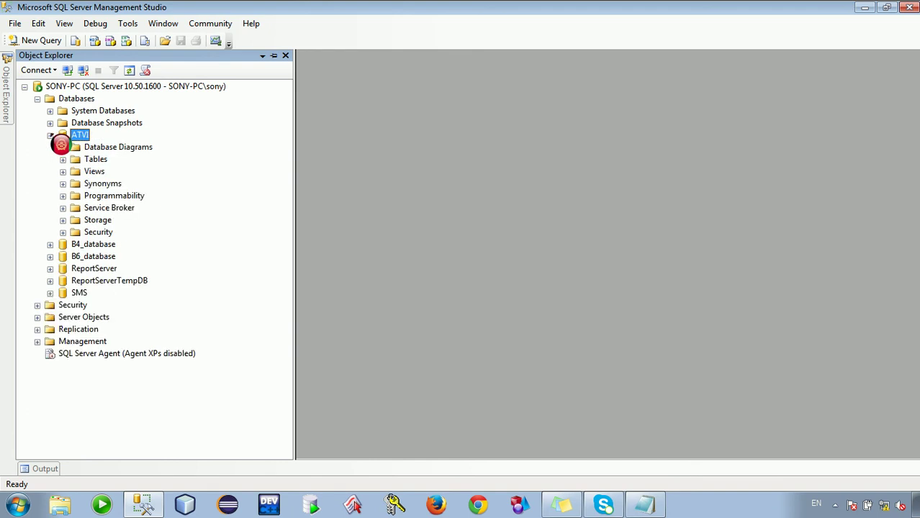
left_click(98, 160)
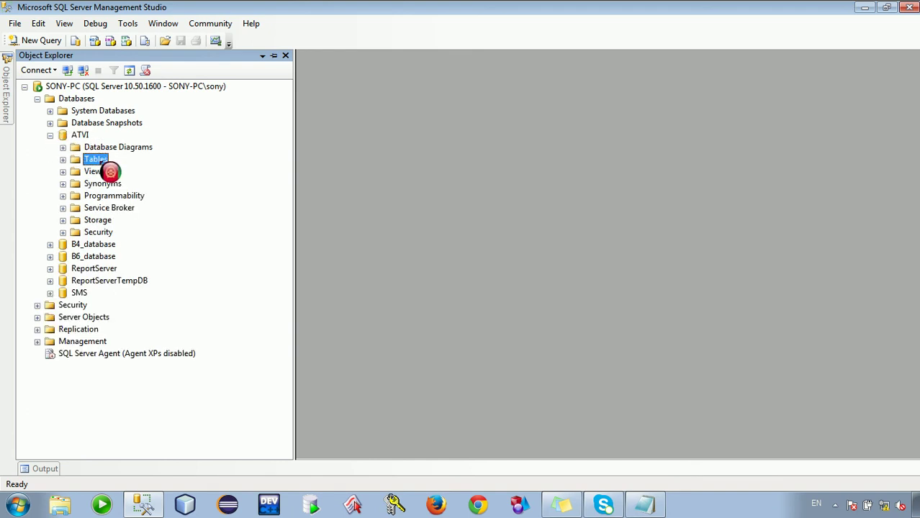
left_click(79, 136)
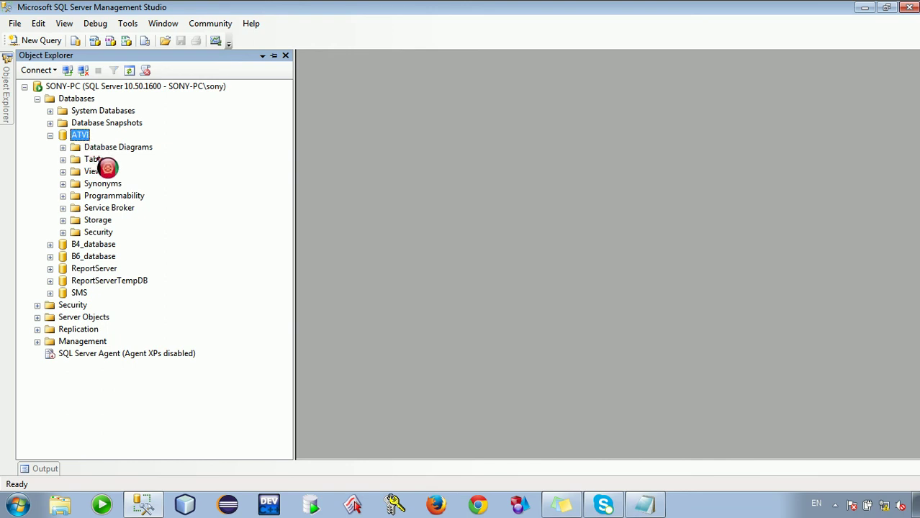
left_click(106, 163)
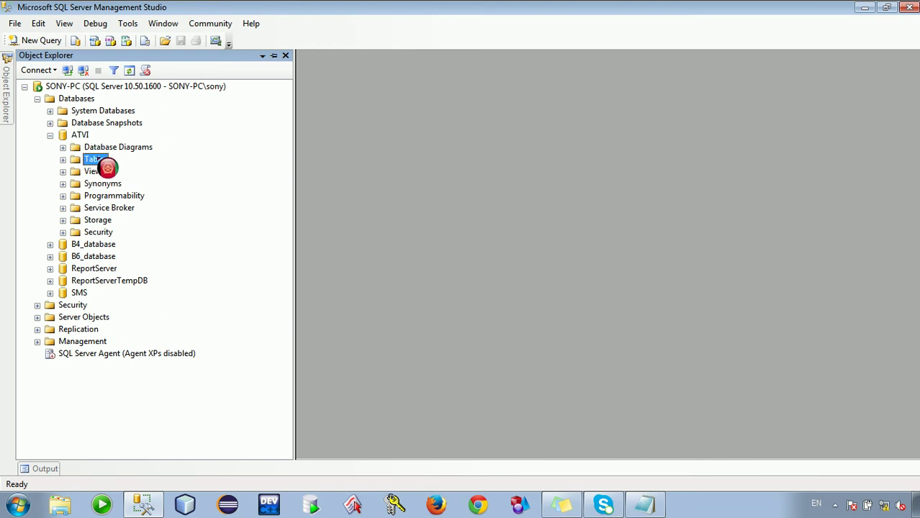
right_click(108, 168)
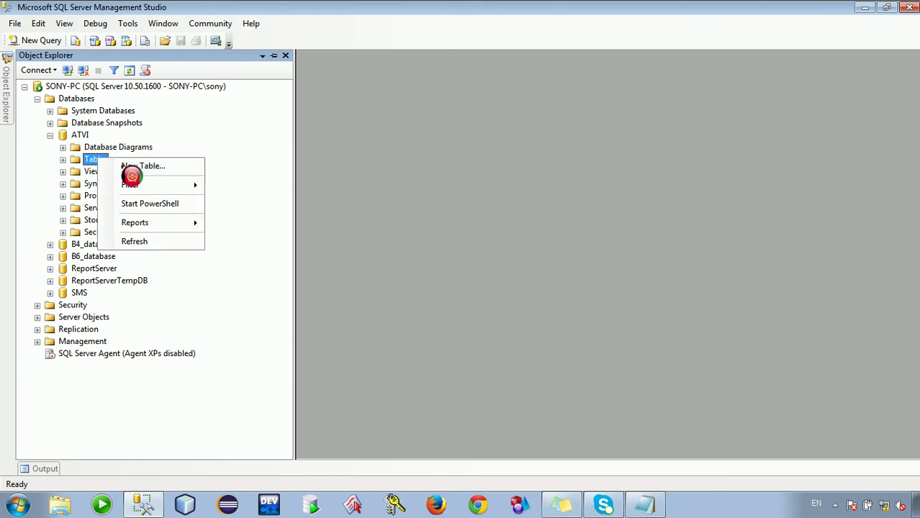
left_click(131, 175)
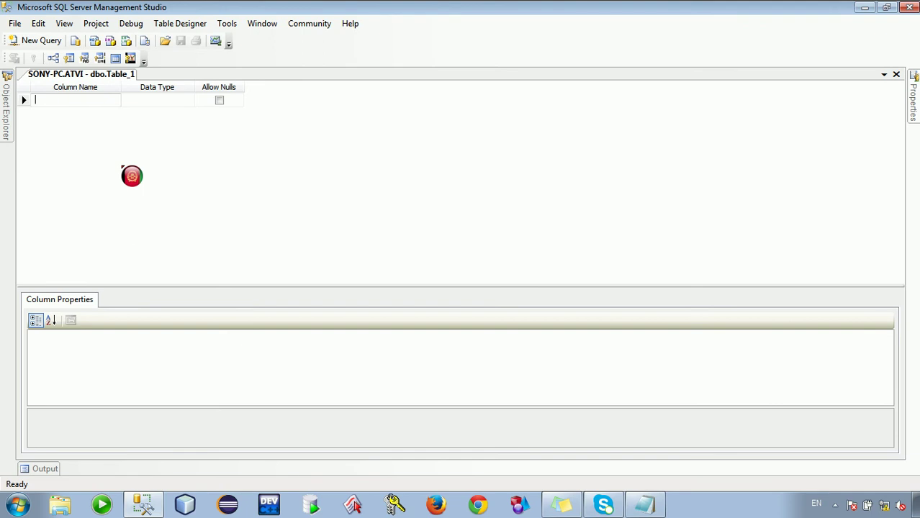
Add a first column named Deptid with the data type int.
type("Dept")
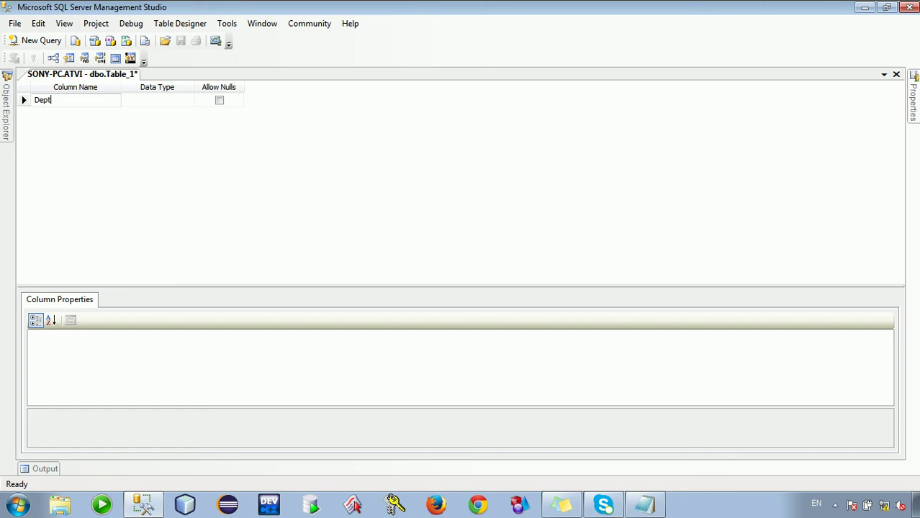
type("id")
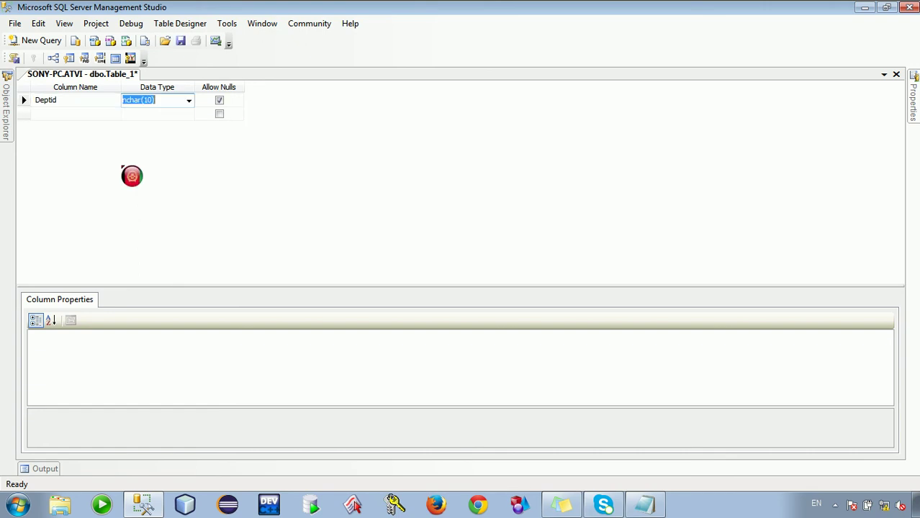
key("Tab")
type("int")
key("Tab")
key("Tab")
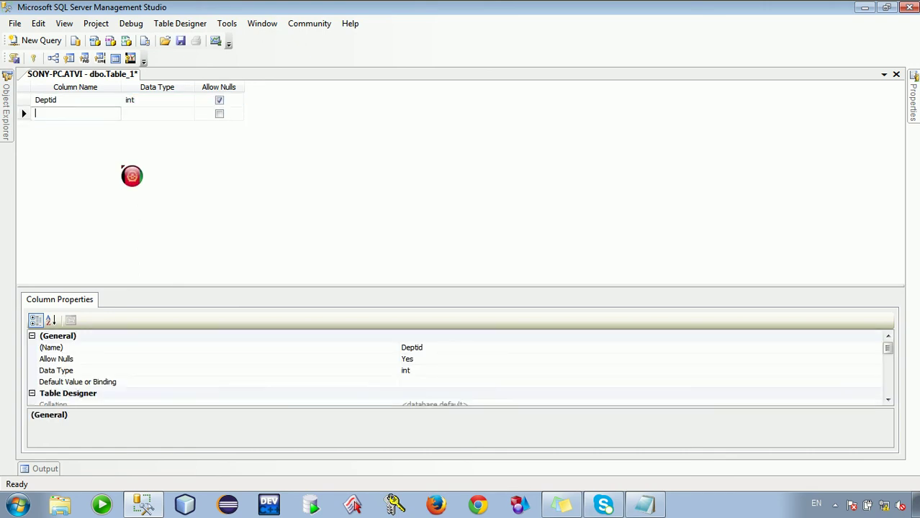
Add a second column named DeptName with the data type varchar(50).
type("De")
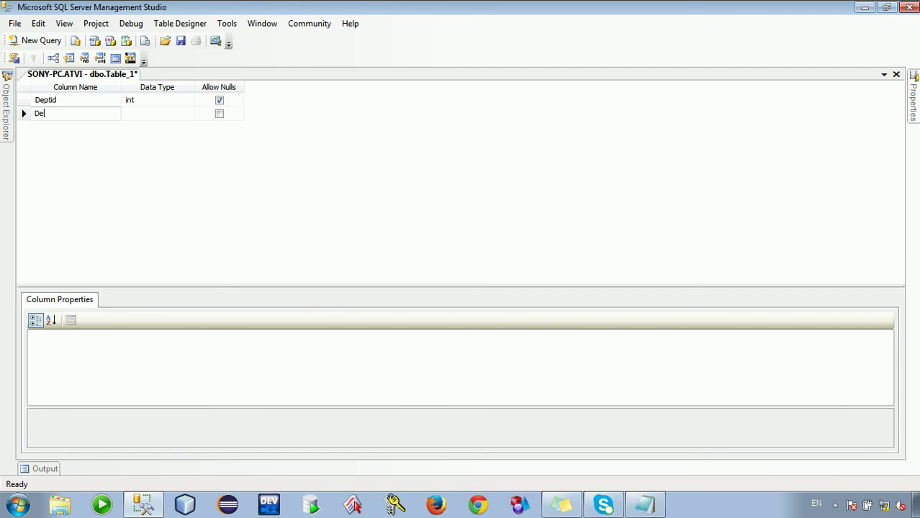
type("ptNmae")
key("BackSpace")
key("BackSpace")
key("BackSpace")
type("ame")
key("Tab")
type("varc")
left_click(132, 176)
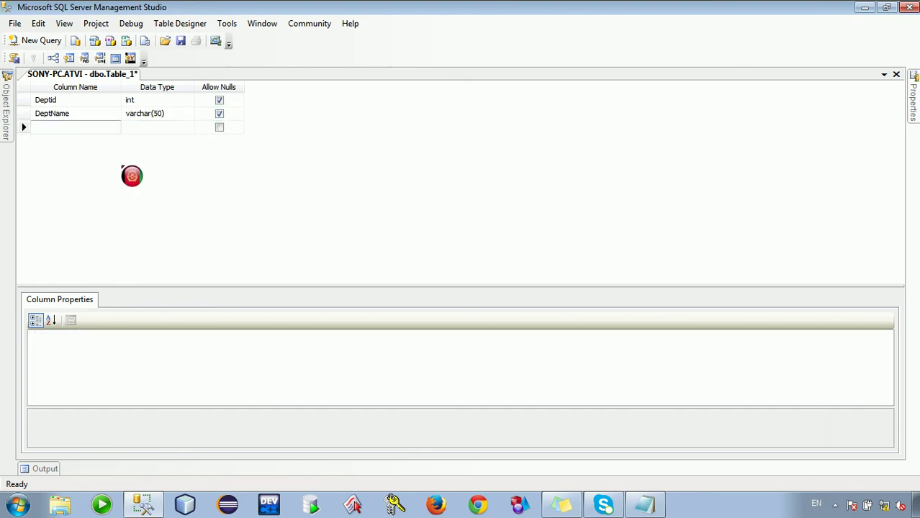
Add a third column named DeptHead with the data type varchar(50).
type("DeptHead")
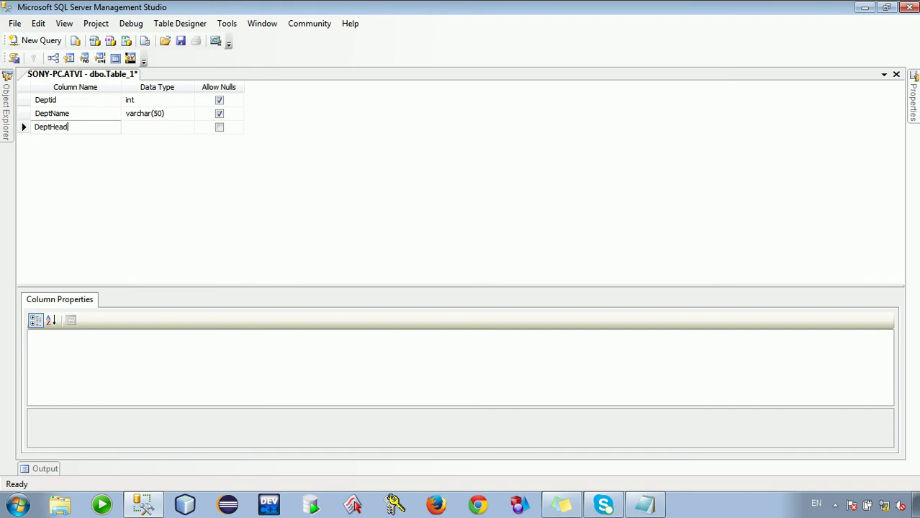
left_click(132, 176)
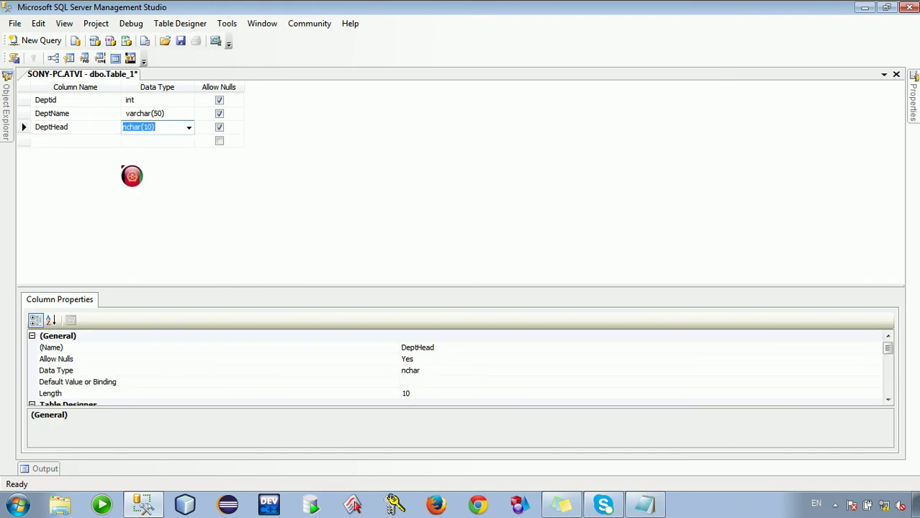
type("varc")
key("Tab")
key("Tab")
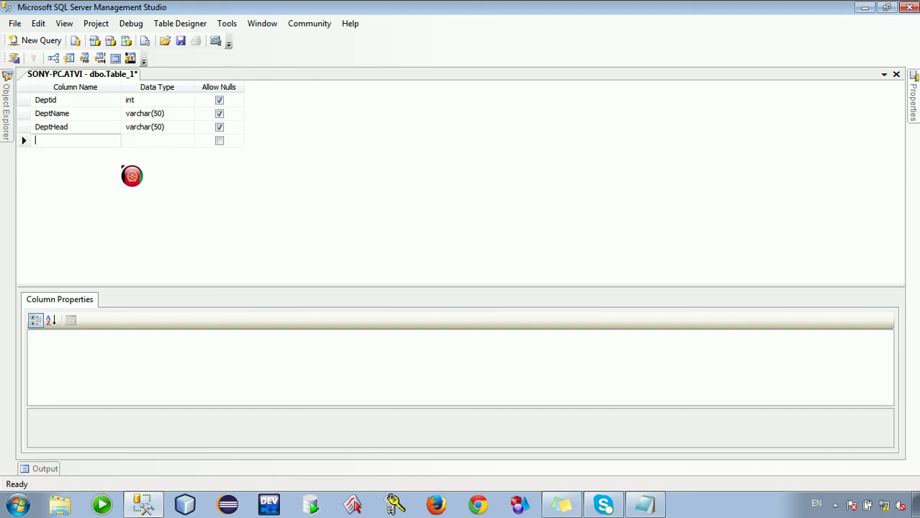
Add a fourth column named DeptLoc with the data type varchar(50).
type("Det")
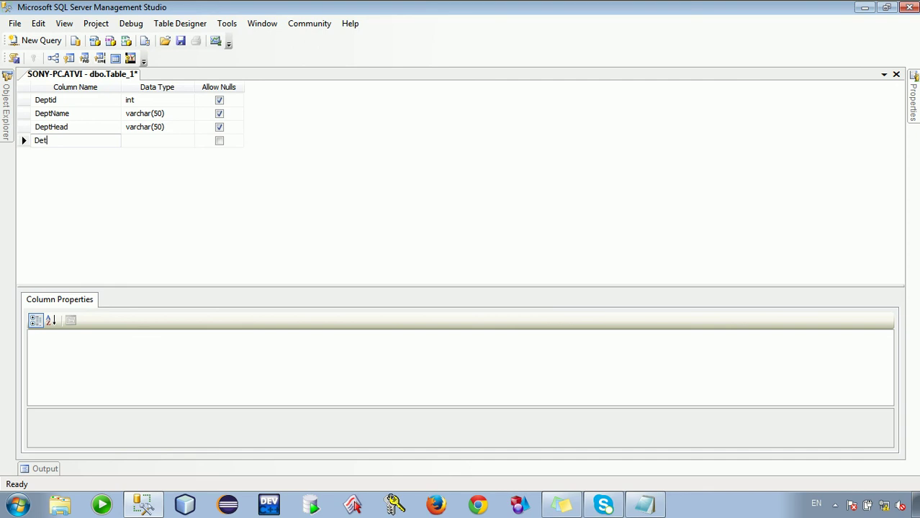
key("BackSpace")
key("BackSpace")
type("ptLoc")
key("Tab")
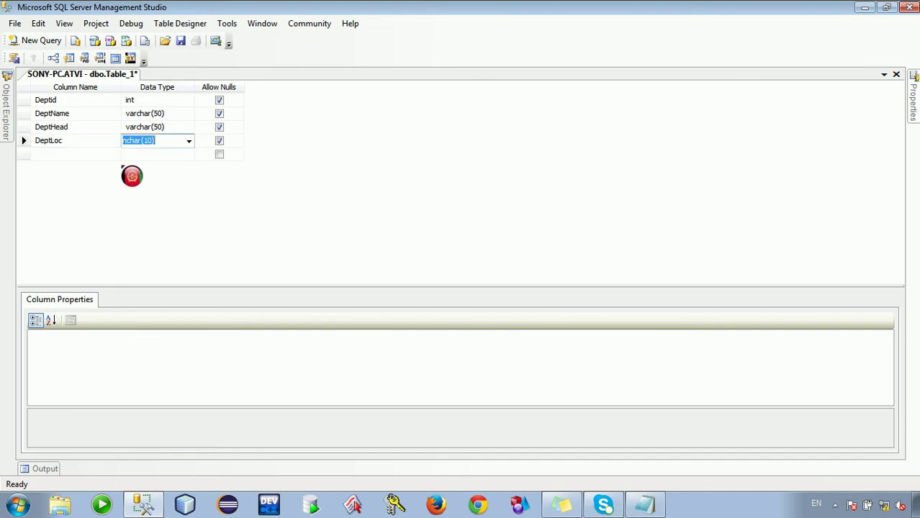
type("varc")
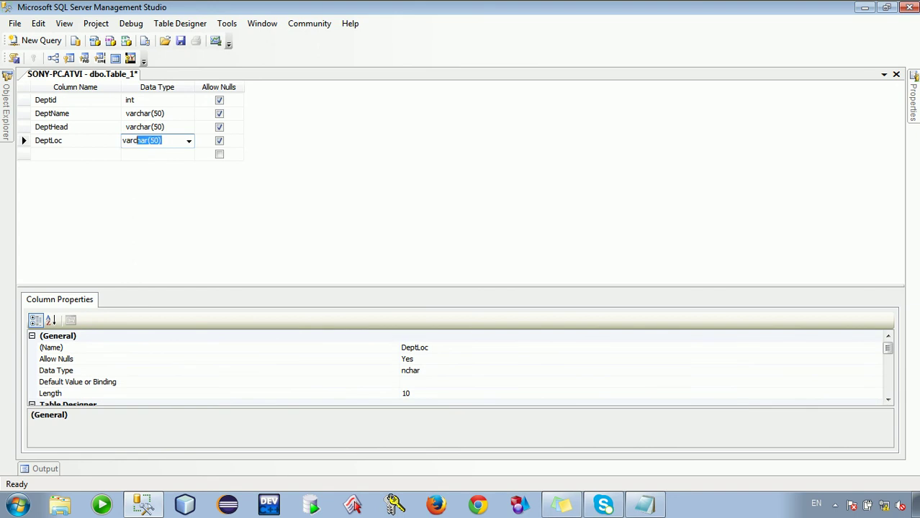
key("Tab")
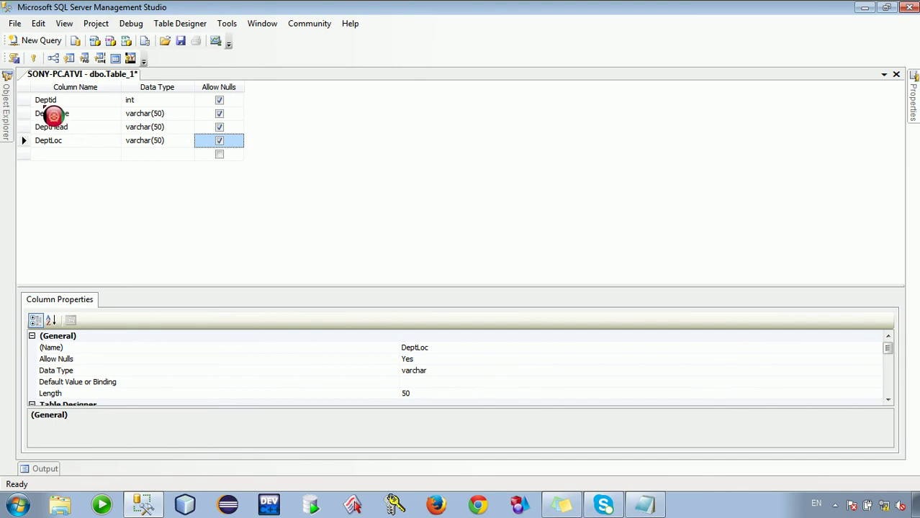
Make Deptid the primary key and disallow nulls for the DeptName column.
left_click(26, 101)
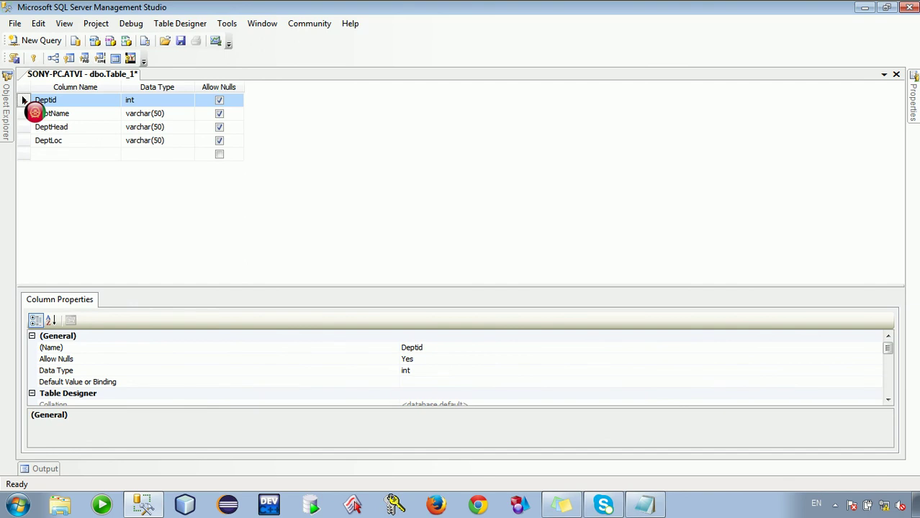
left_click(33, 59)
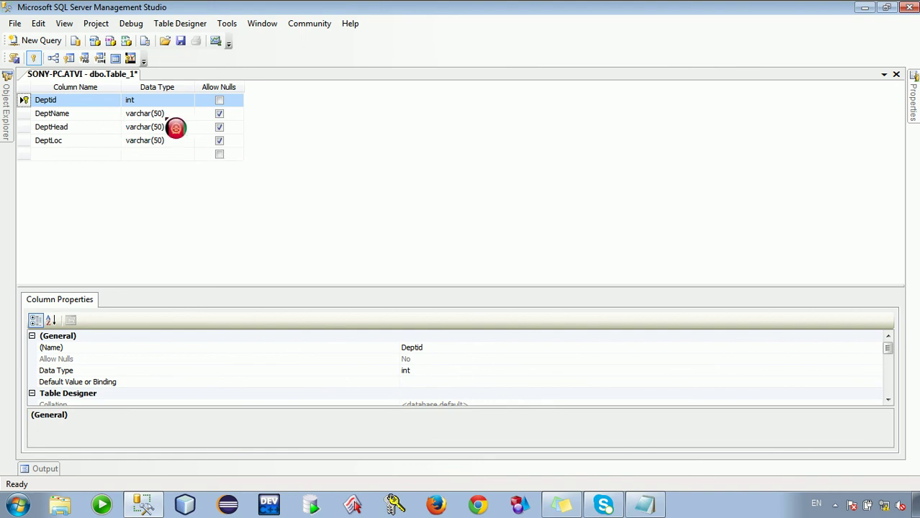
left_click(220, 114)
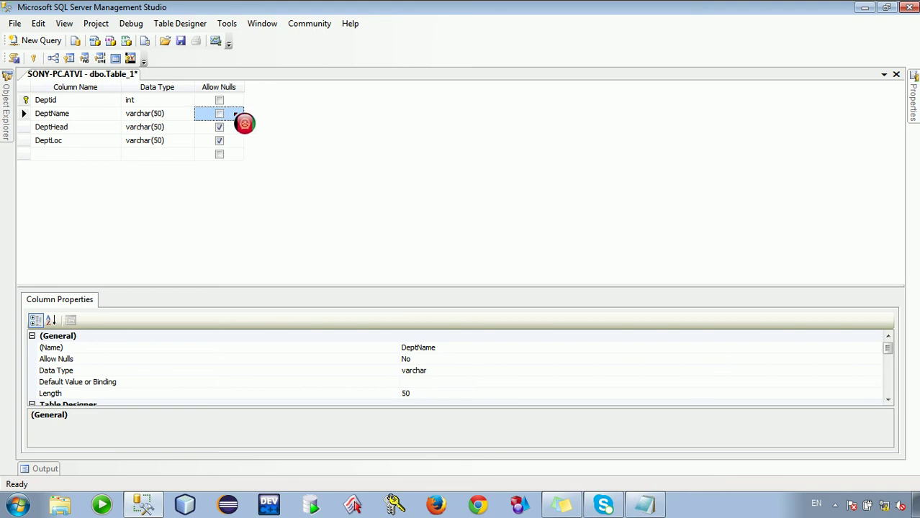
Switch to the SQLSERVER-Tutorial notes in Notepad, highlight the Not Null constraint entry, and return to SQL Server Management Studio.
left_click(644, 504)
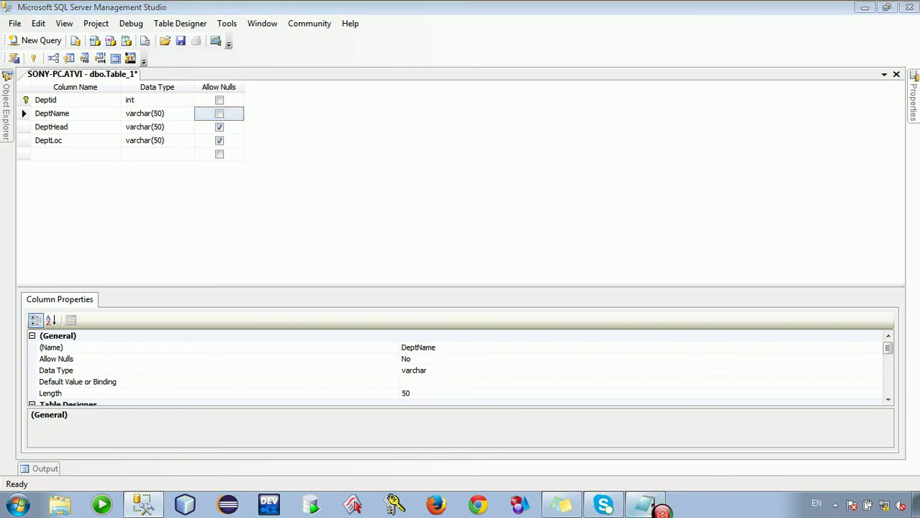
left_click_drag(144, 208, 11, 212)
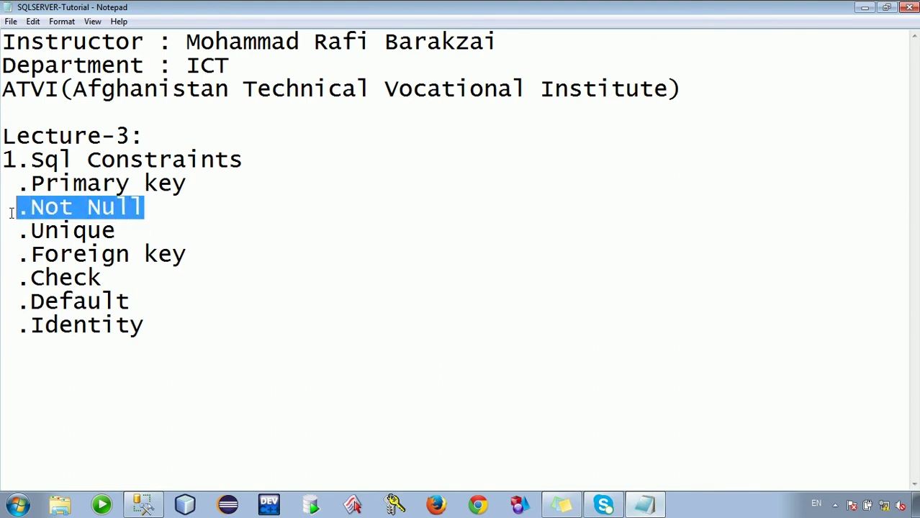
left_click(864, 7)
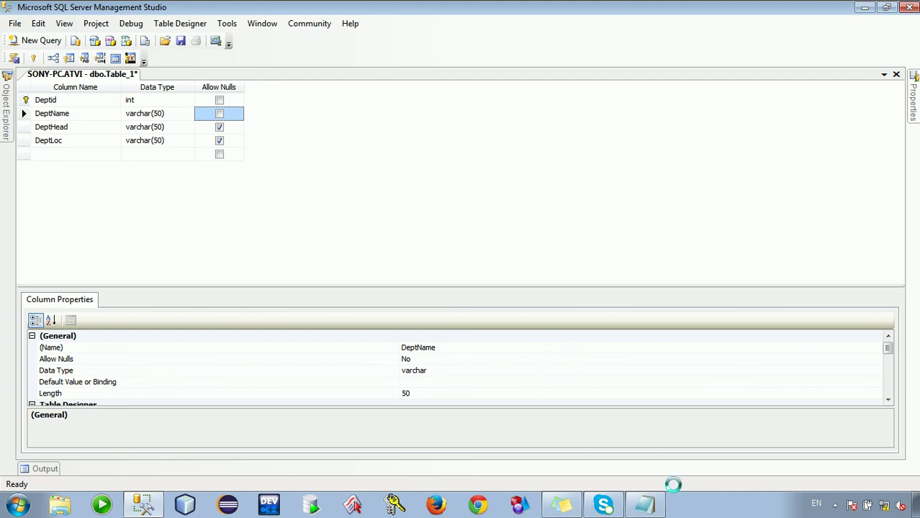
Save the new table under the name Departments and close its design.
right_click(94, 85)
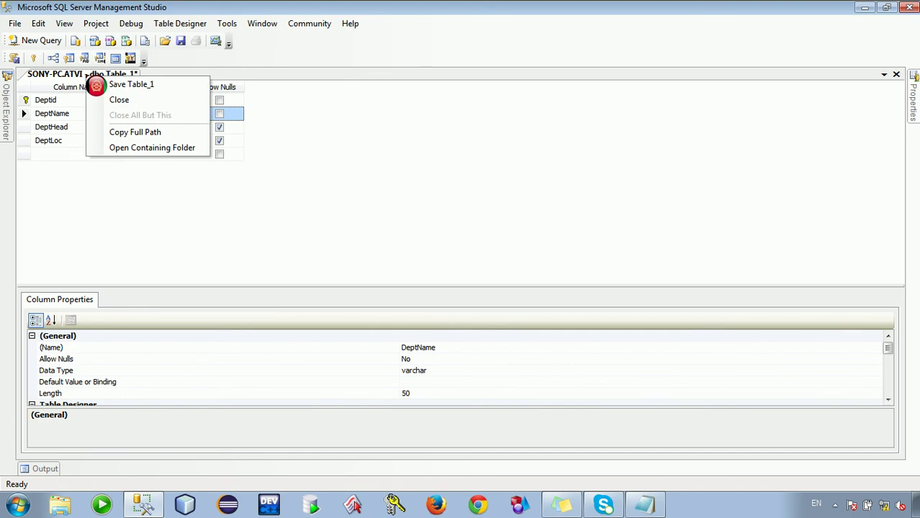
left_click(116, 85)
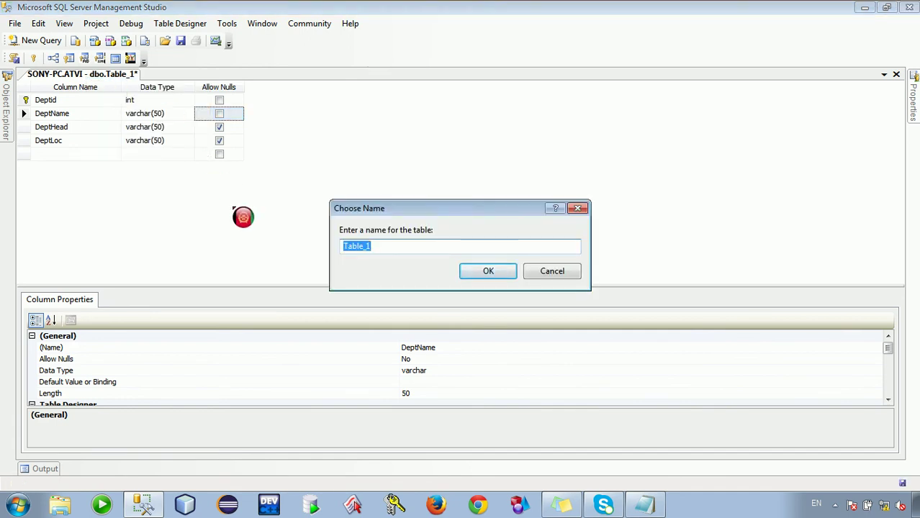
type("D")
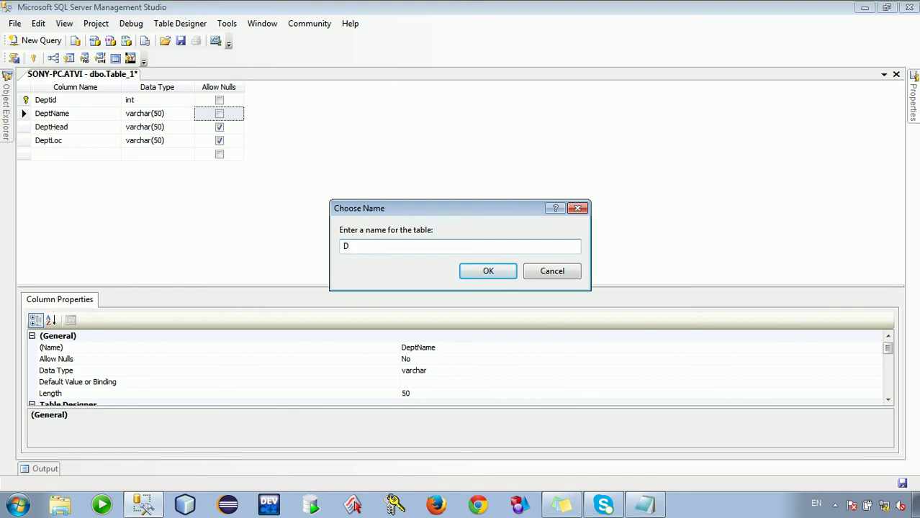
type("epart")
key("BackSpace")
key("BackSpace")
key("BackSpace")
type("artment")
left_click(482, 273)
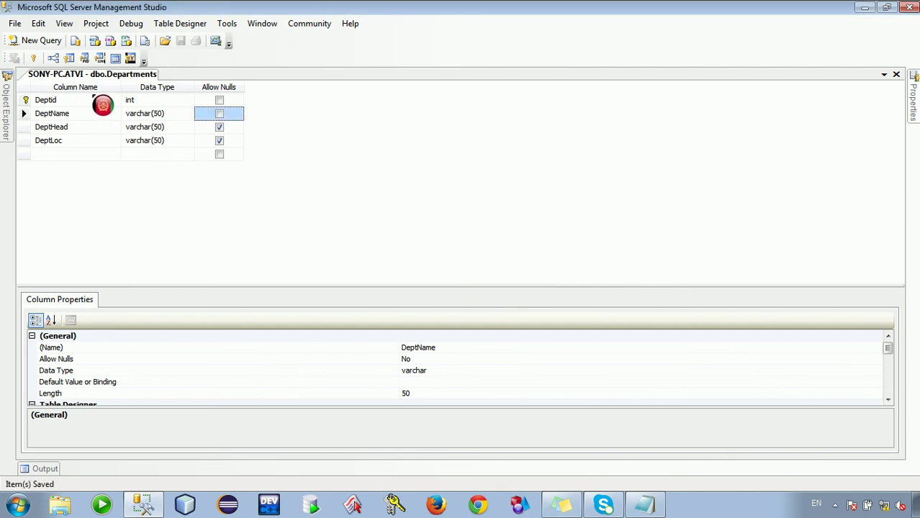
right_click(144, 82)
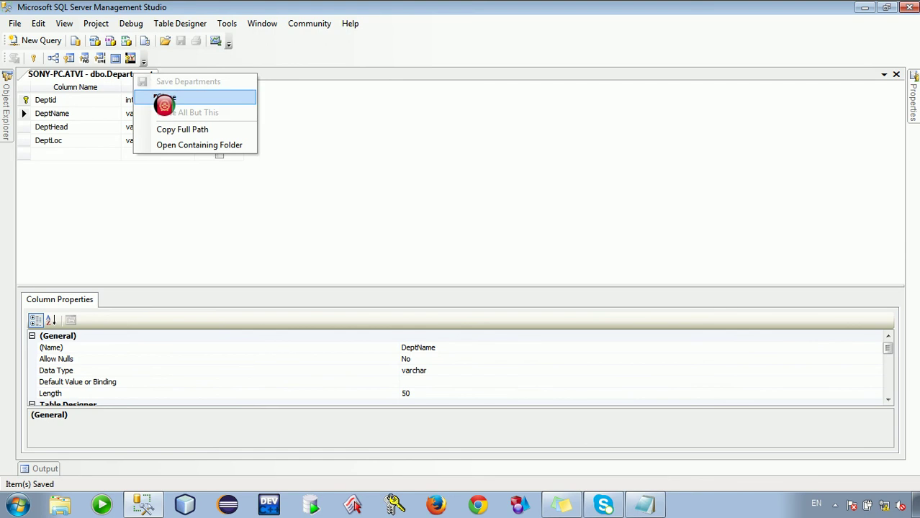
left_click(162, 99)
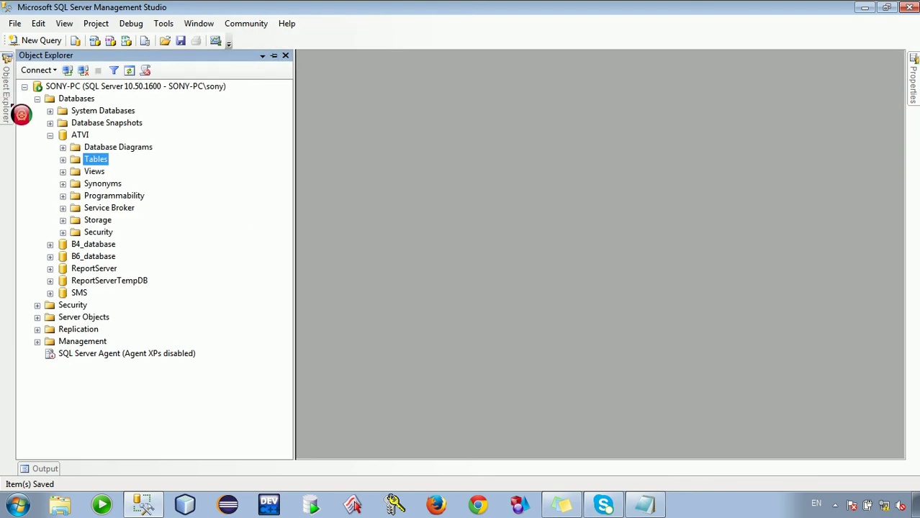
Start another new table in the ATVI database and add an Empid column with the data type int.
right_click(95, 164)
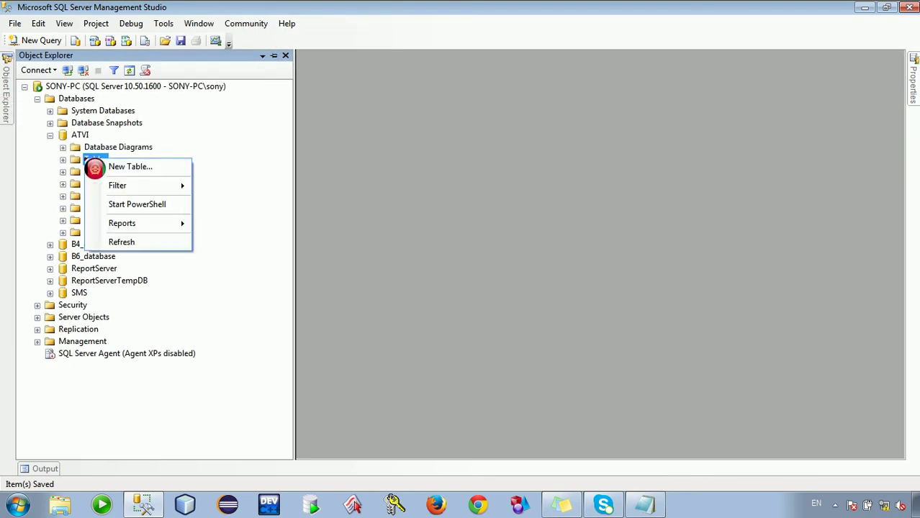
left_click(119, 171)
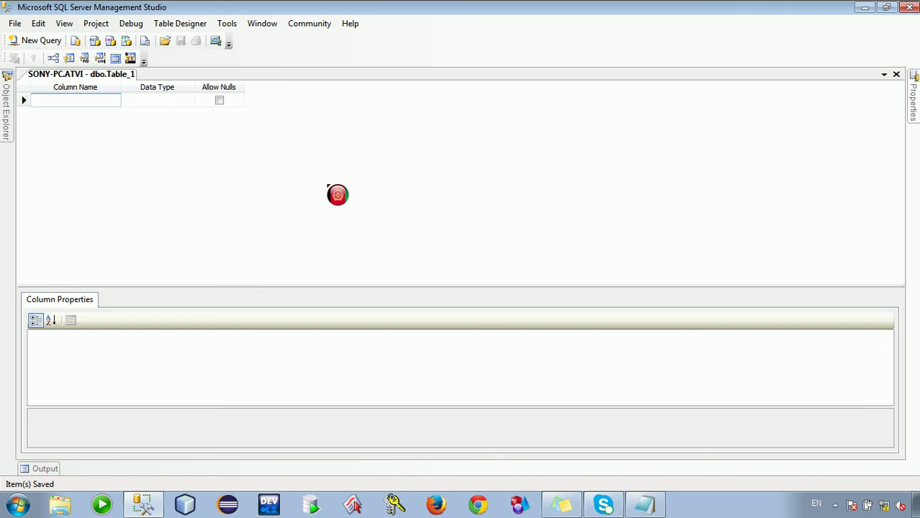
type("Empid")
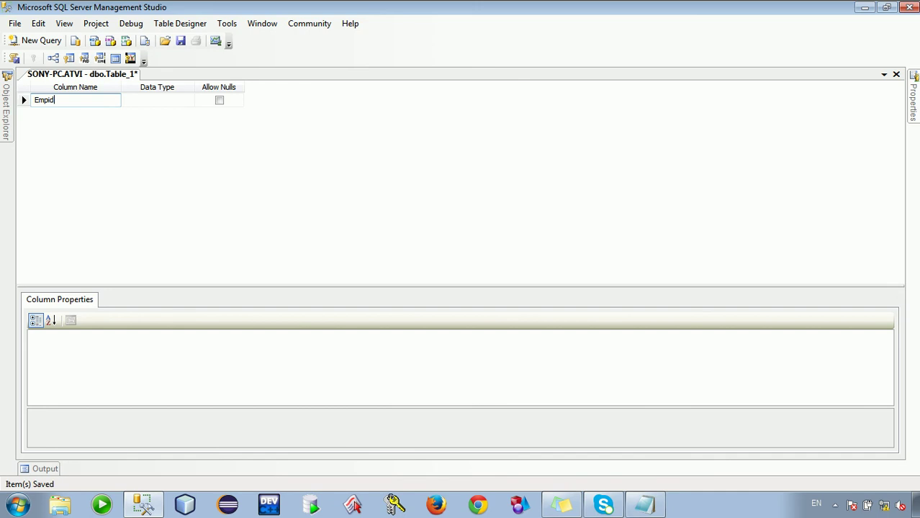
key("Tab")
type("int")
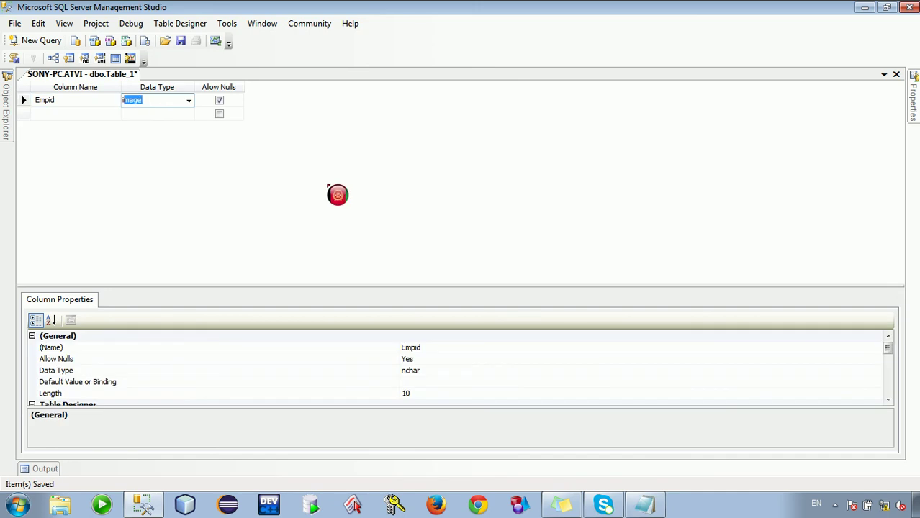
key("Tab")
key("Tab")
Add an EName column with the data type varchar(50) below Empid.
type("Empl")
key("BackSpace")
key("BackSpace")
key("BackSpace")
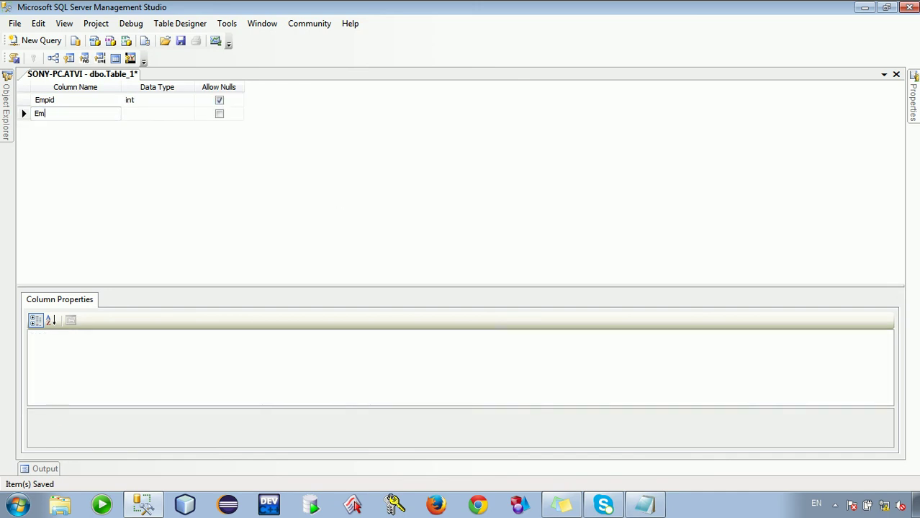
type("Name")
key("Tab")
type("var")
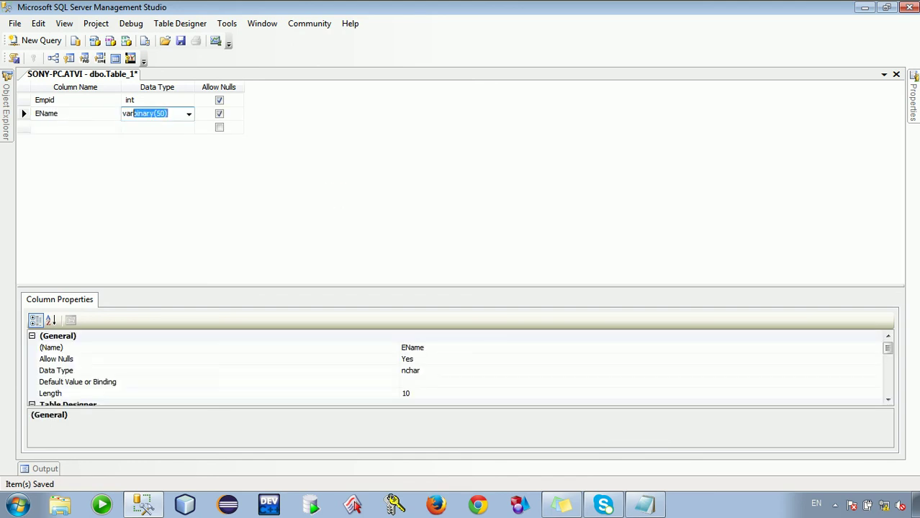
key("Tab")
key("Tab")
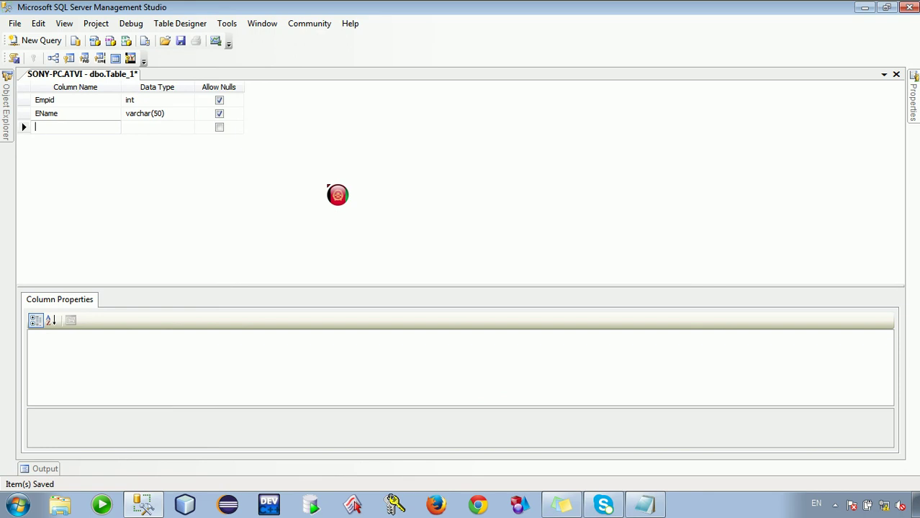
Add a Job column with the data type varchar(50).
type("Job")
key("Tab")
type("var")
key("Tab")
key("Tab")
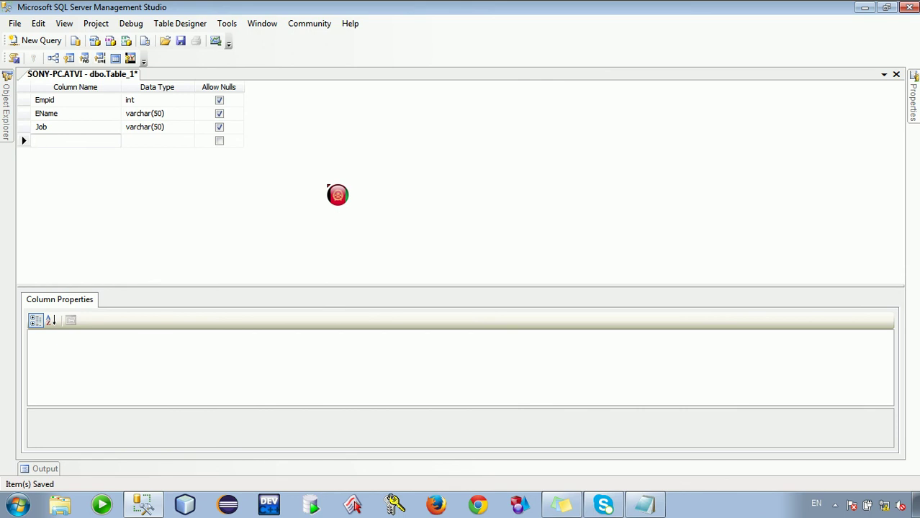
Add a DOB column with the data type date.
type("Do")
key("BackSpace")
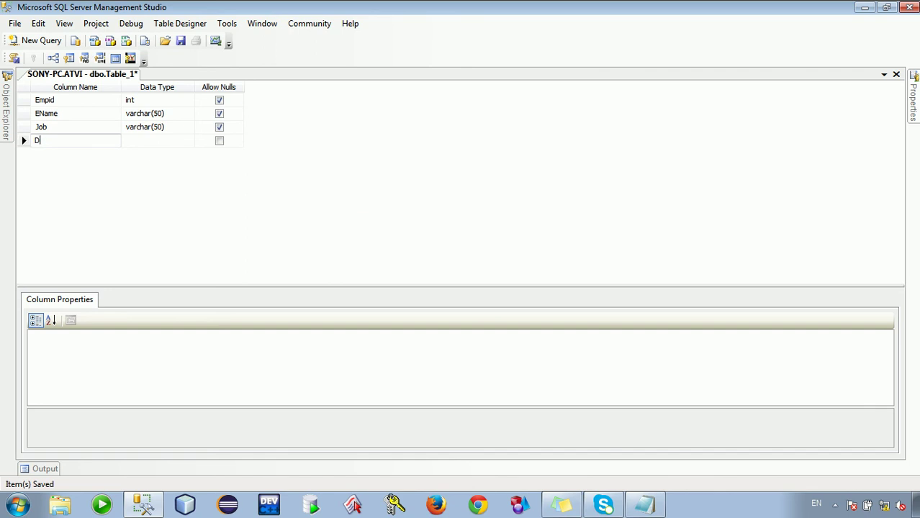
type("OB")
key("Tab")
type("D")
key("Tab")
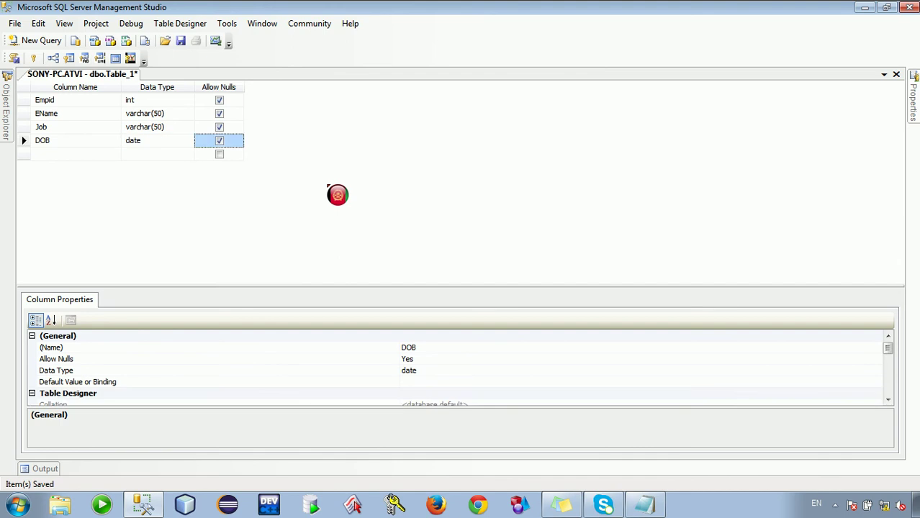
key("Tab")
Add an Age column with the data type int.
type("a")
key("BackSpace")
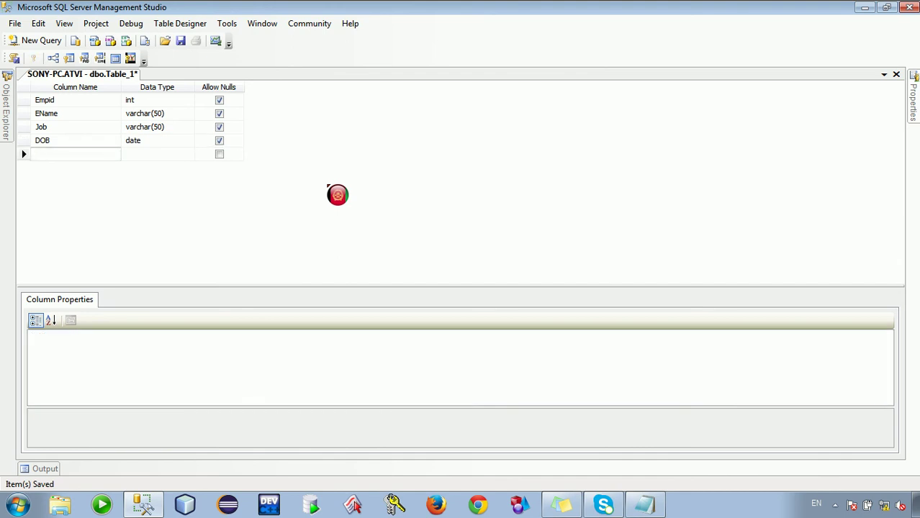
type("Age")
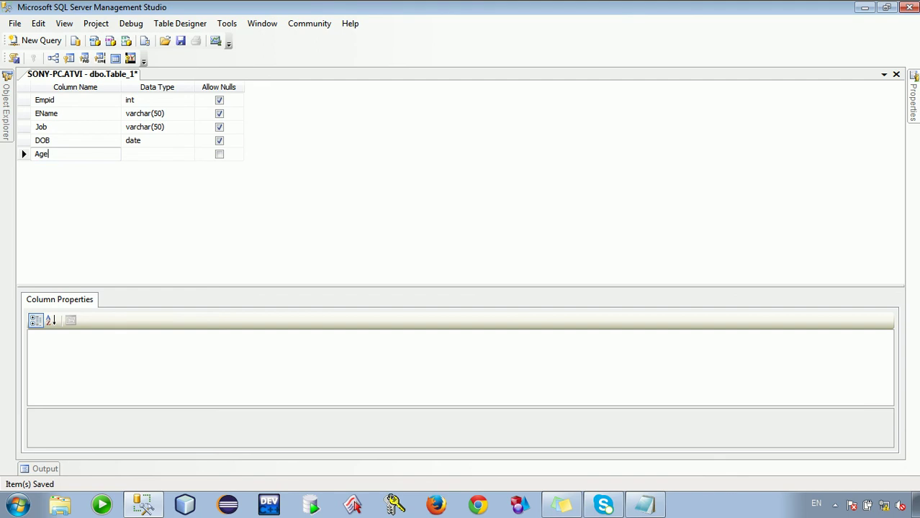
key("Tab")
type("int")
key("Tab")
key("Tab")
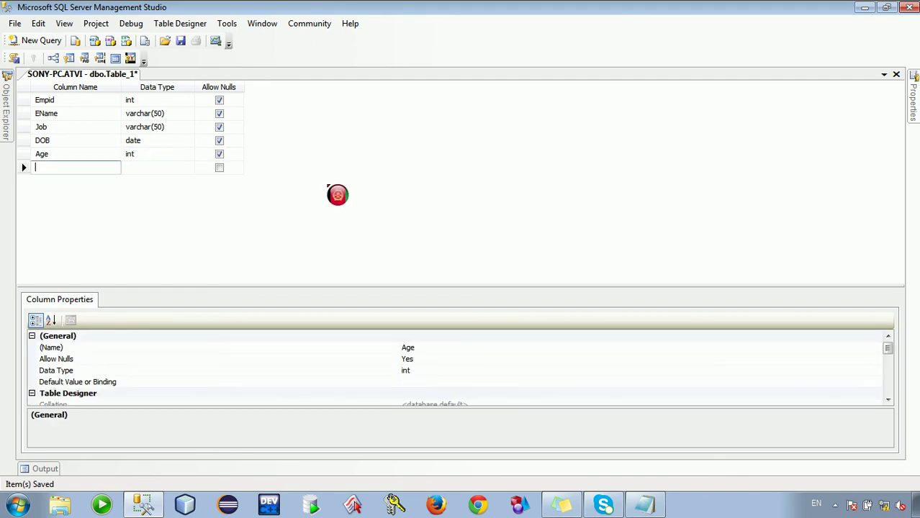
Add a Salary column with the data type int.
type("S")
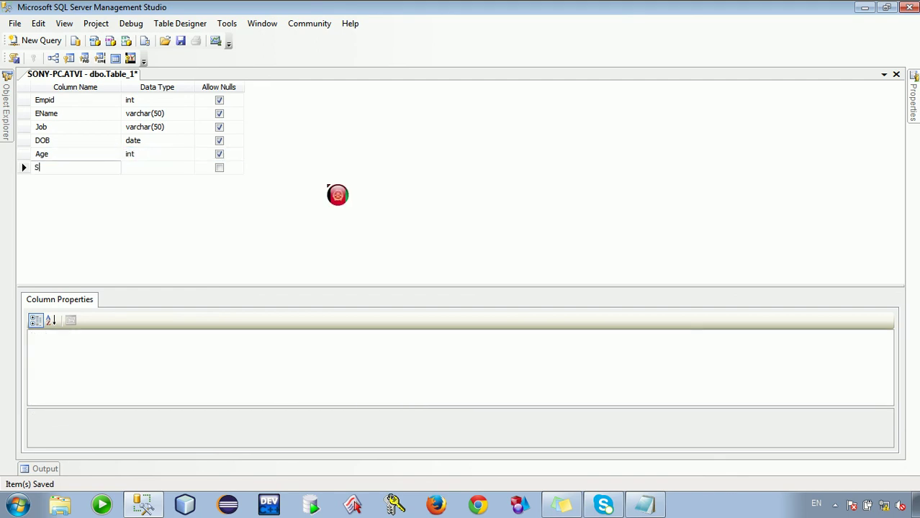
type("alary")
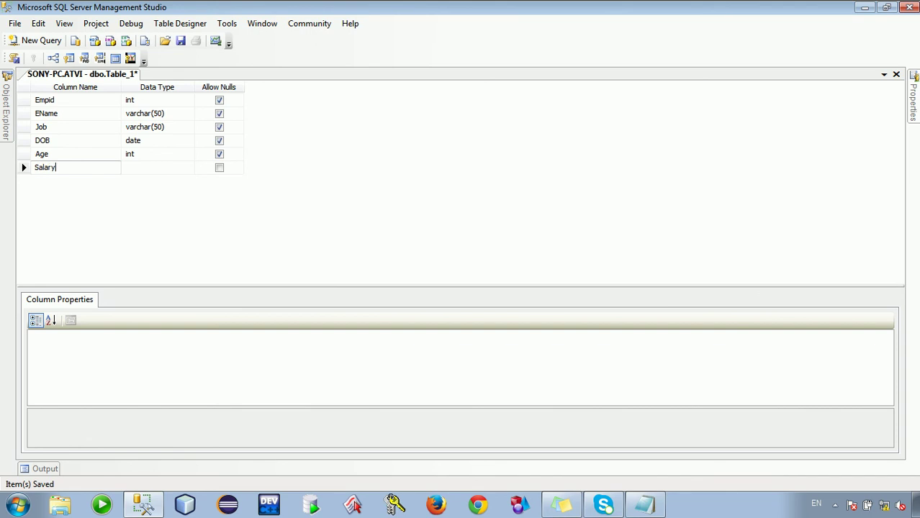
key("Tab")
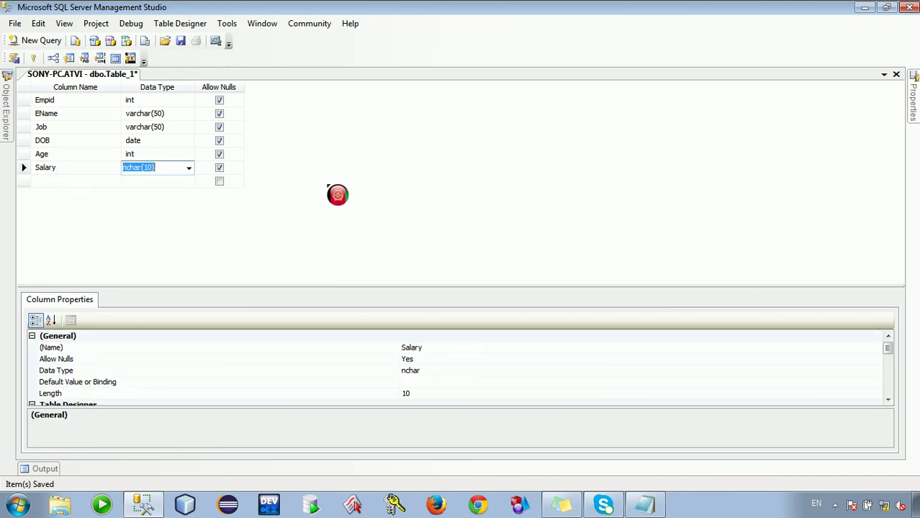
type("int")
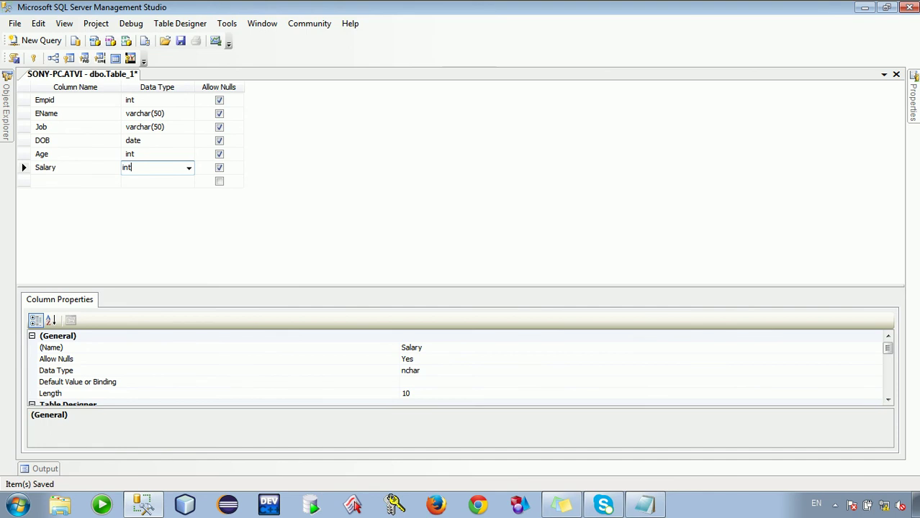
key("Tab")
key("Tab")
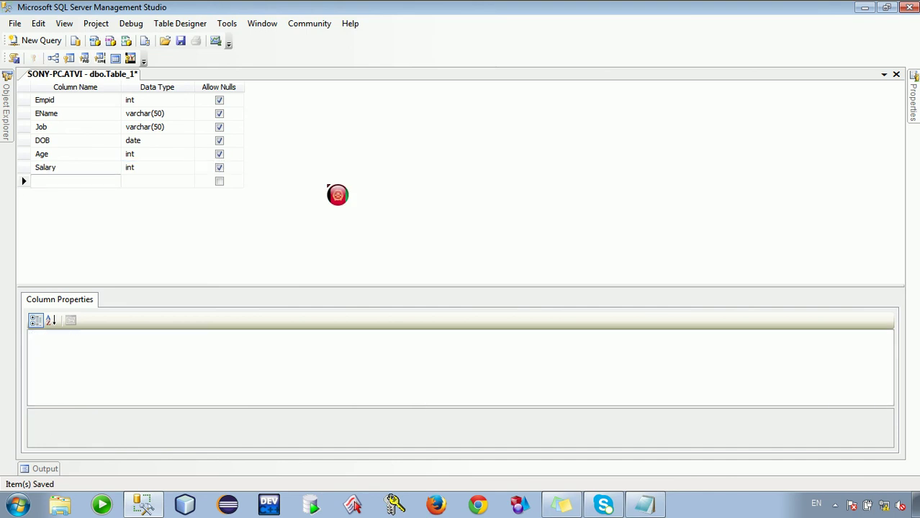
Add an Address column with the data type varchar(50).
type("Address")
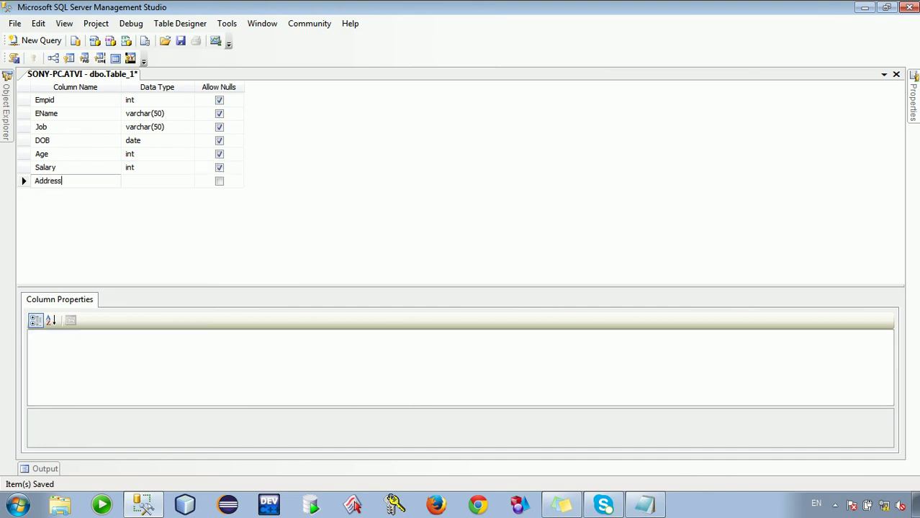
key("Tab")
type("int")
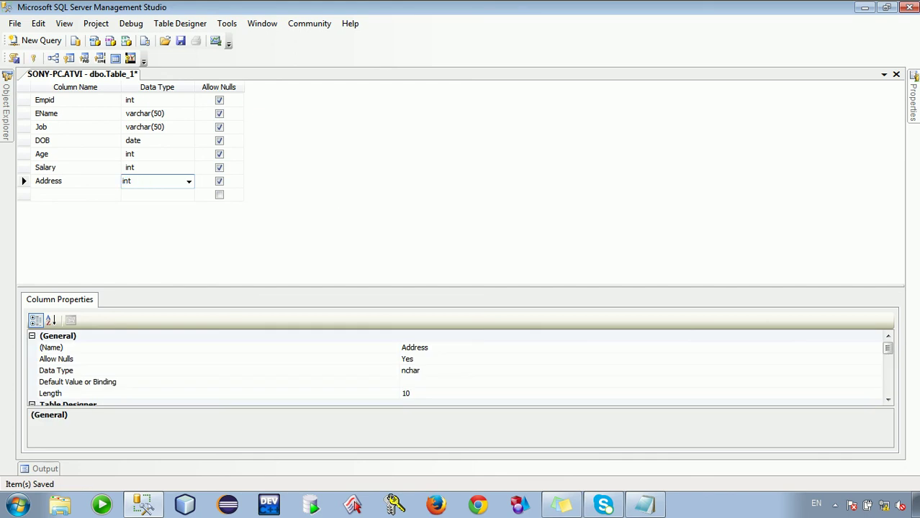
key("BackSpace")
key("BackSpace")
key("BackSpace")
type("varc")
key("Tab")
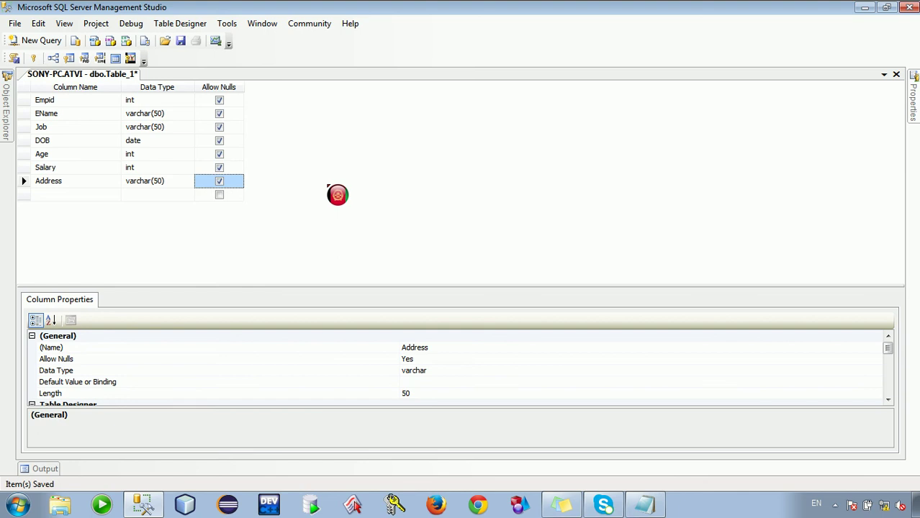
Add a DeptId column with the data type int as the table's last column.
left_click(68, 196)
type("Detp")
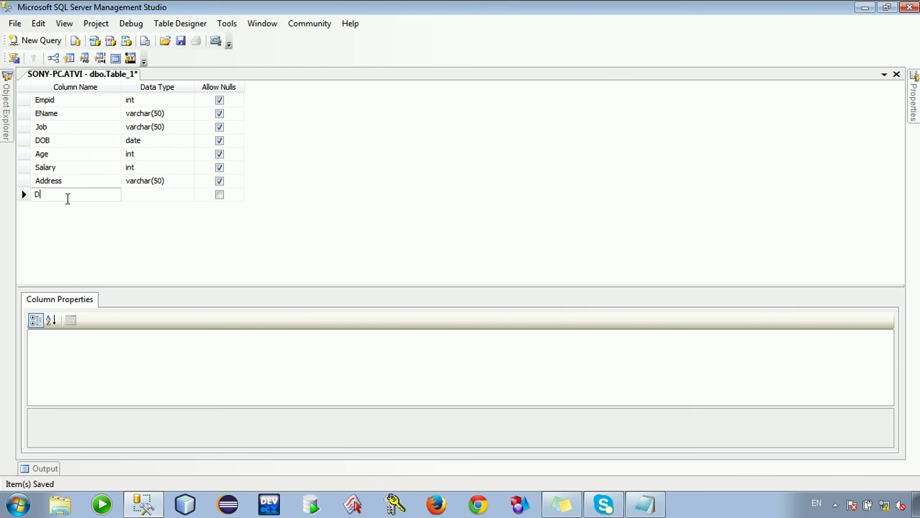
key("BackSpace")
key("BackSpace")
type("ptId")
key("Tab")
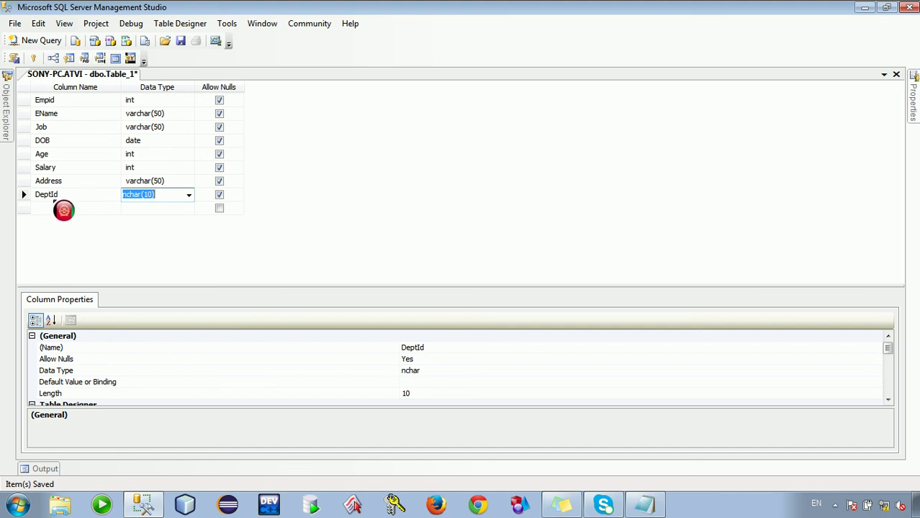
type("int")
key("Tab")
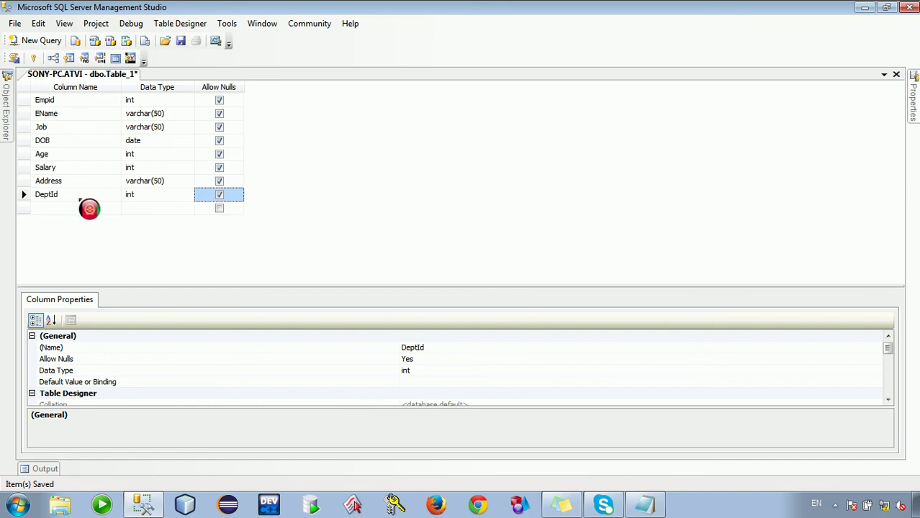
left_click(140, 195)
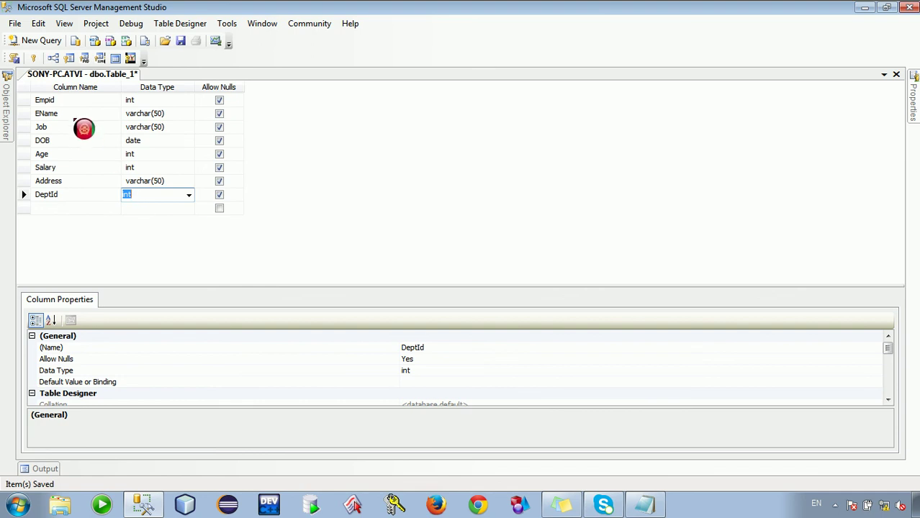
left_click(58, 195)
left_click_drag(58, 195, 36, 195)
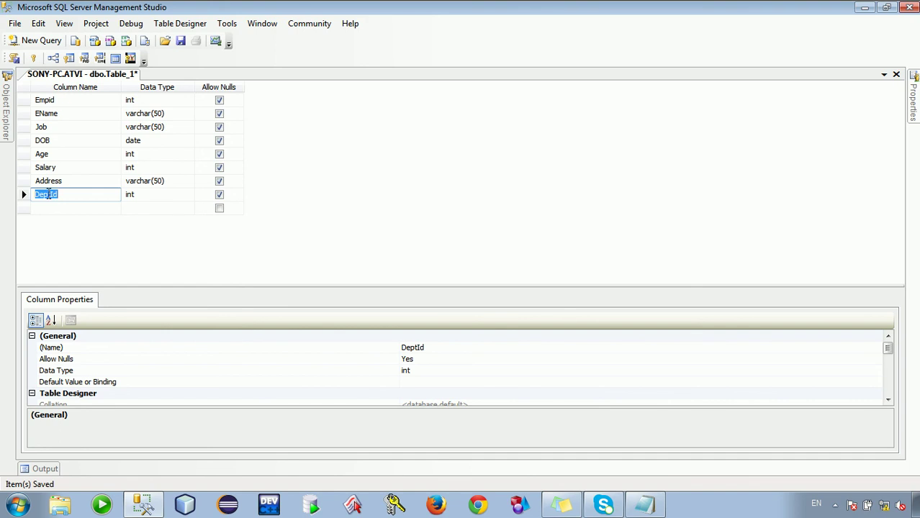
Make Empid the primary key and disallow nulls for the EName and Job columns.
left_click(25, 101)
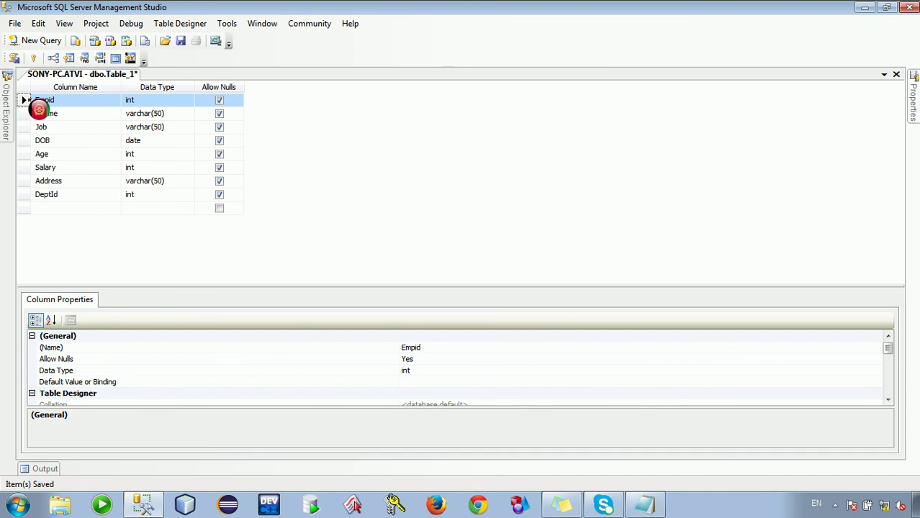
right_click(39, 110)
left_click(53, 112)
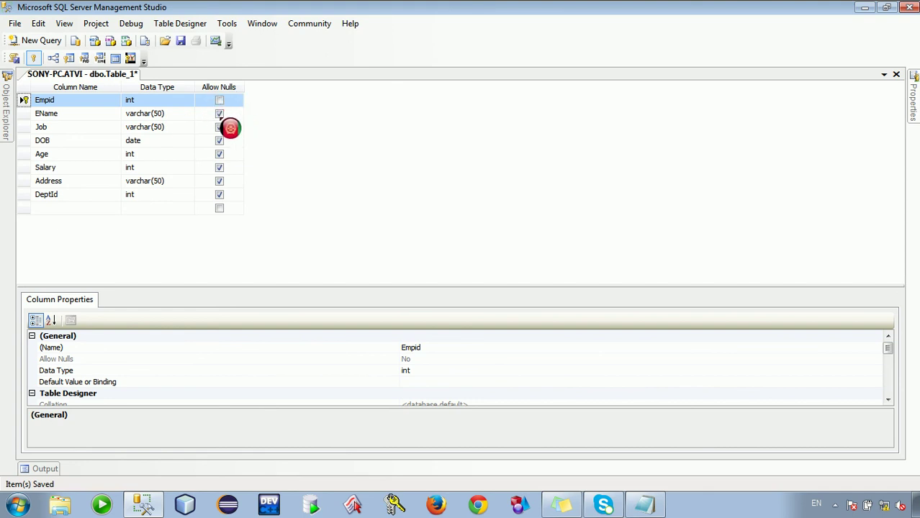
left_click(219, 114)
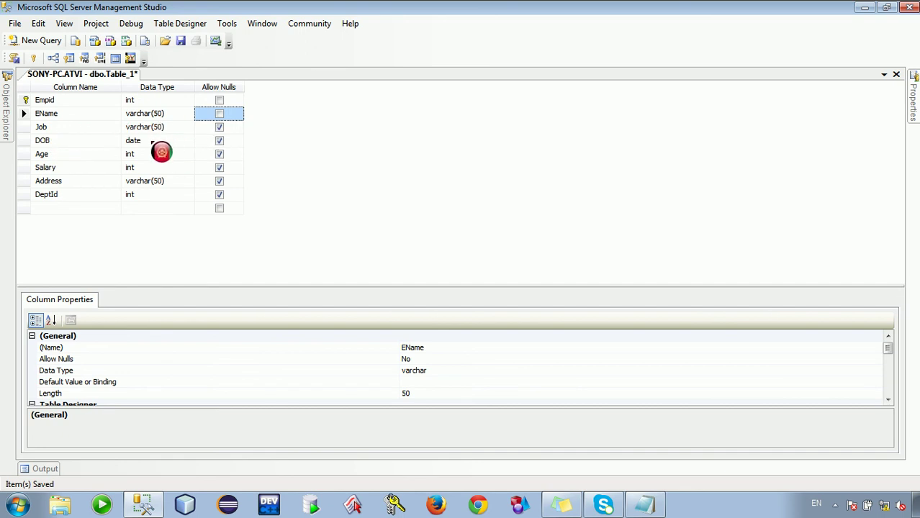
left_click(220, 127)
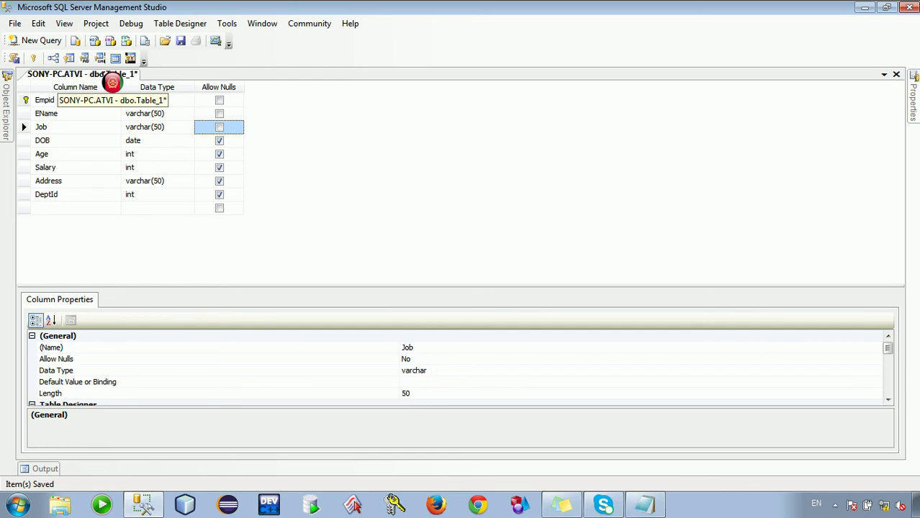
Save the new table under the name Employees and close its design.
right_click(113, 82)
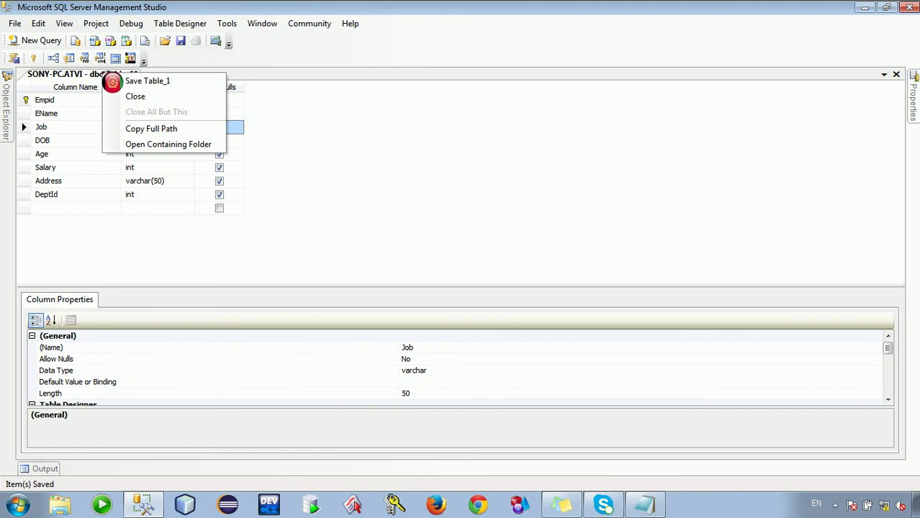
left_click(136, 82)
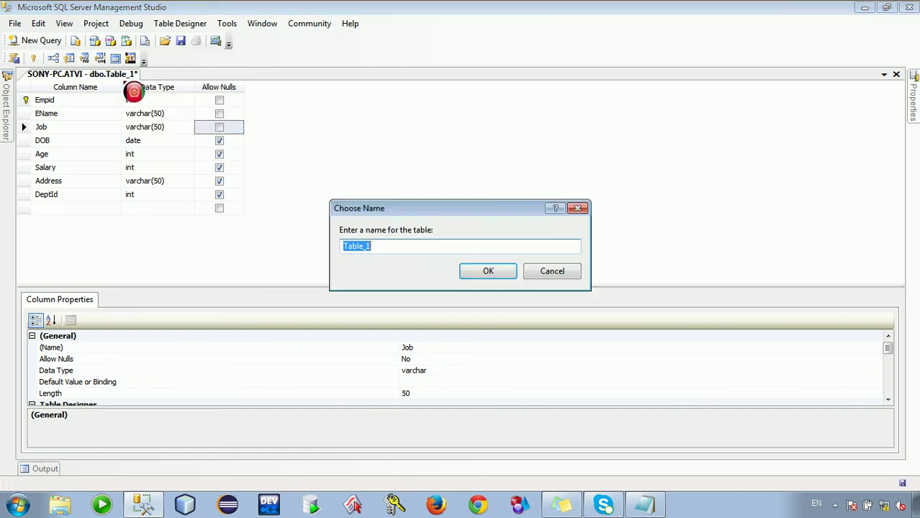
type("Em")
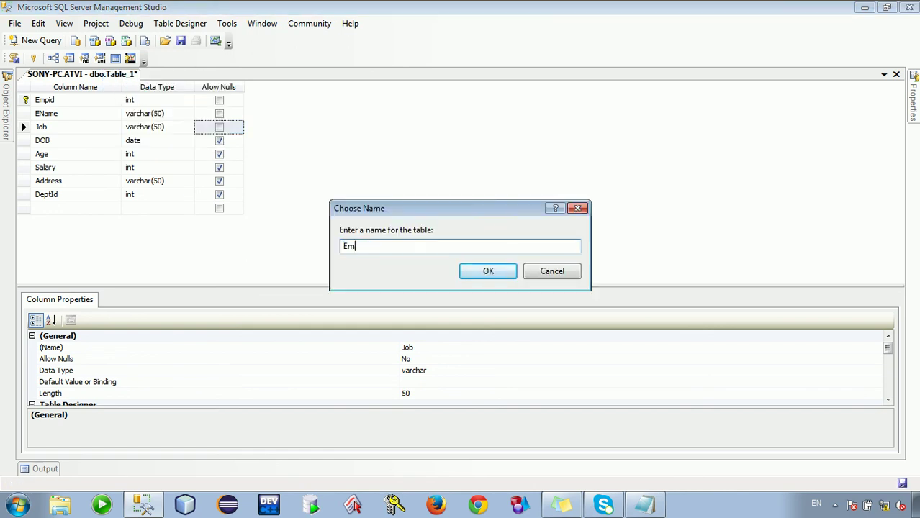
type("ployees")
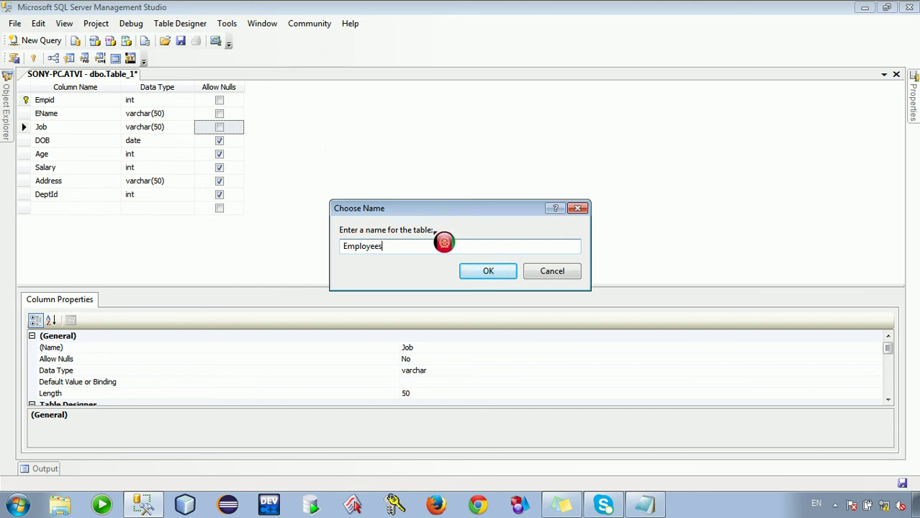
left_click(479, 275)
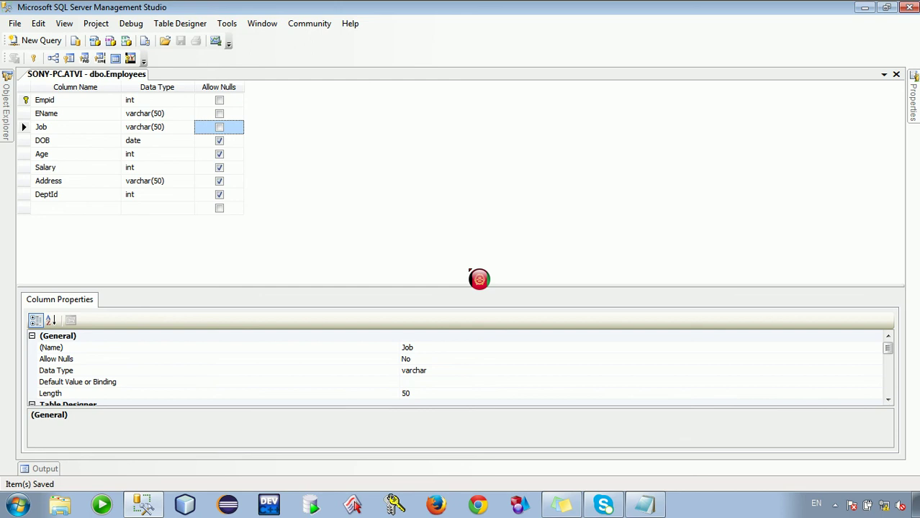
right_click(119, 80)
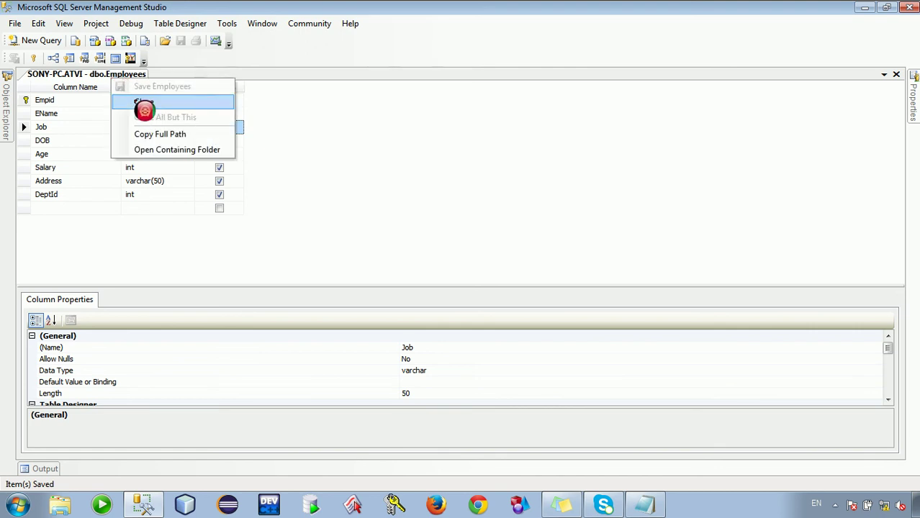
left_click(144, 102)
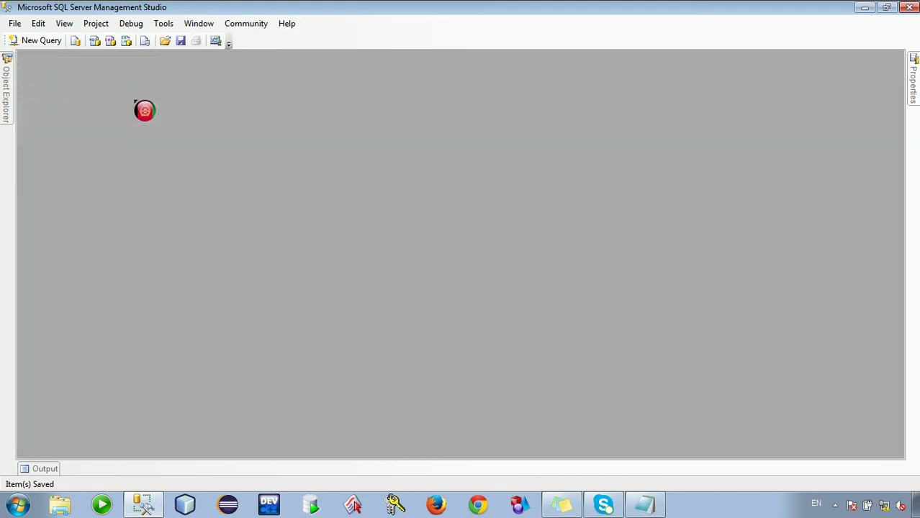
Expand the list of tables in the ATVI database to check the saved tables.
mouse_move(12, 107)
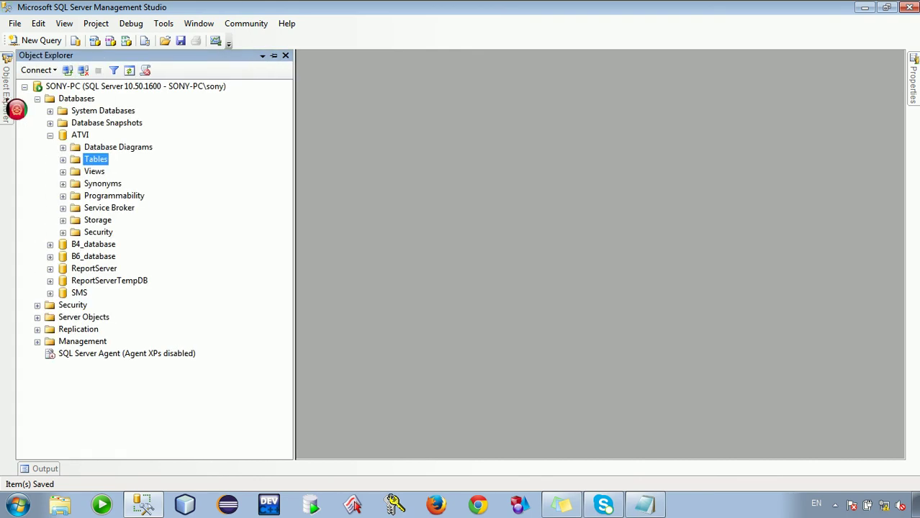
left_click(64, 160)
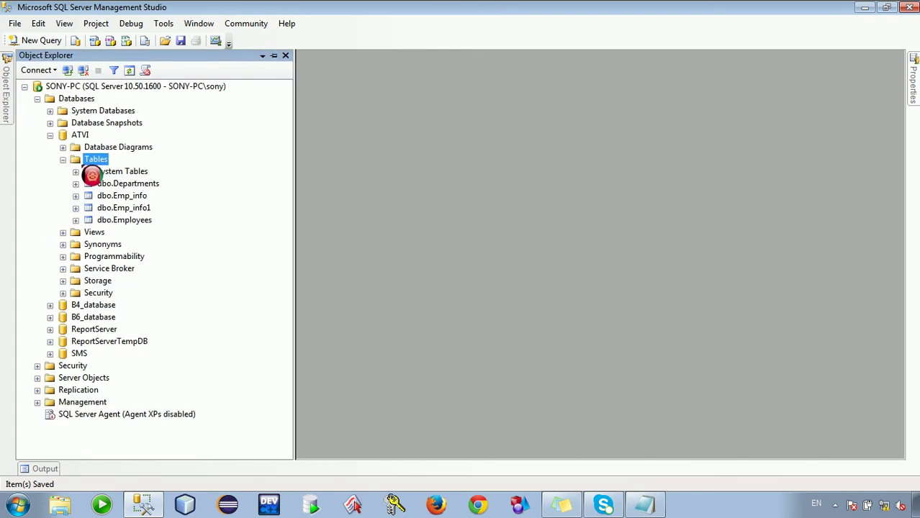
Expand the Employees table's columns in the ATVI database and check the DeptId column.
left_click(131, 185)
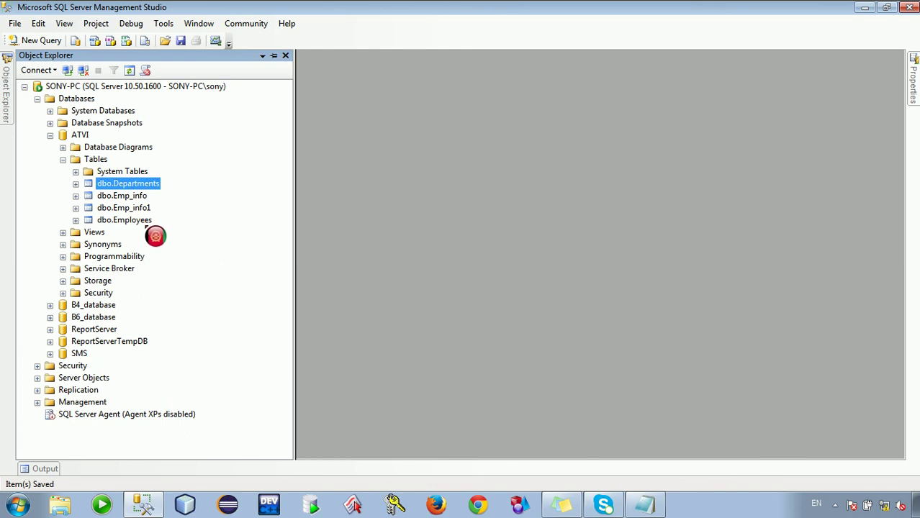
left_click(135, 223)
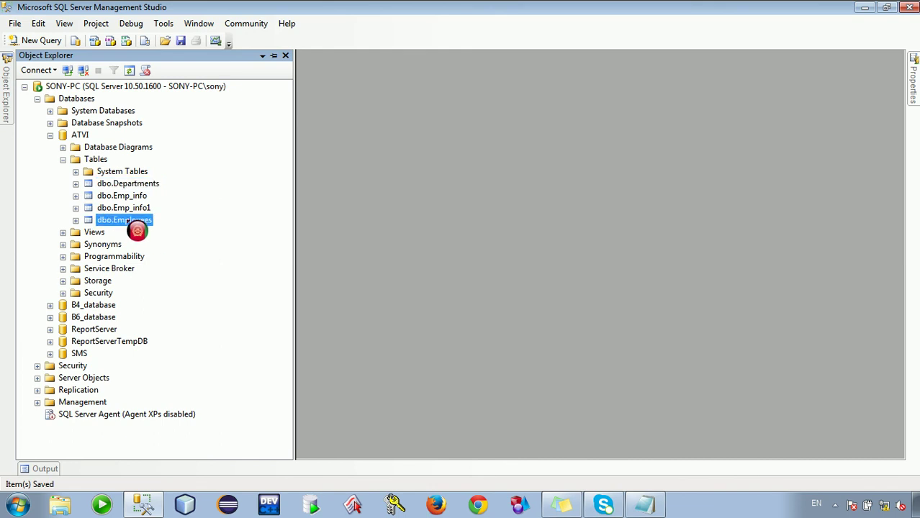
left_click(76, 220)
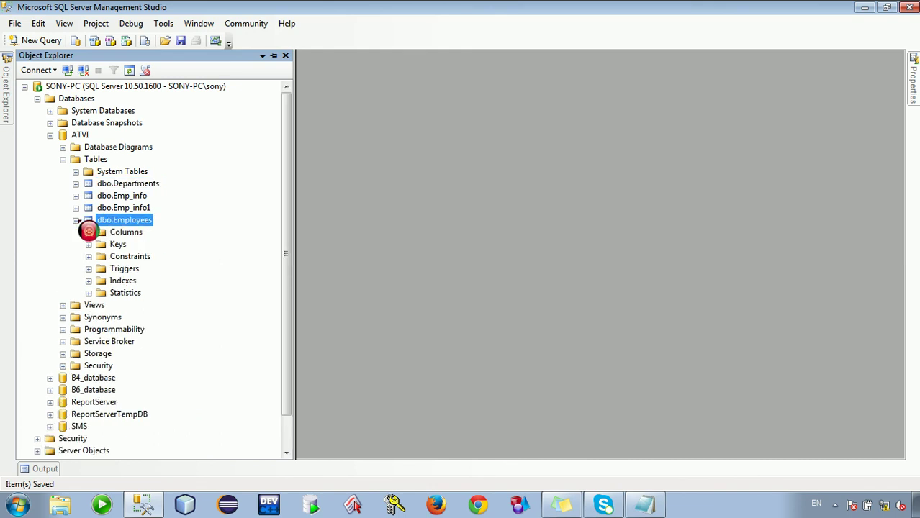
left_click(90, 232)
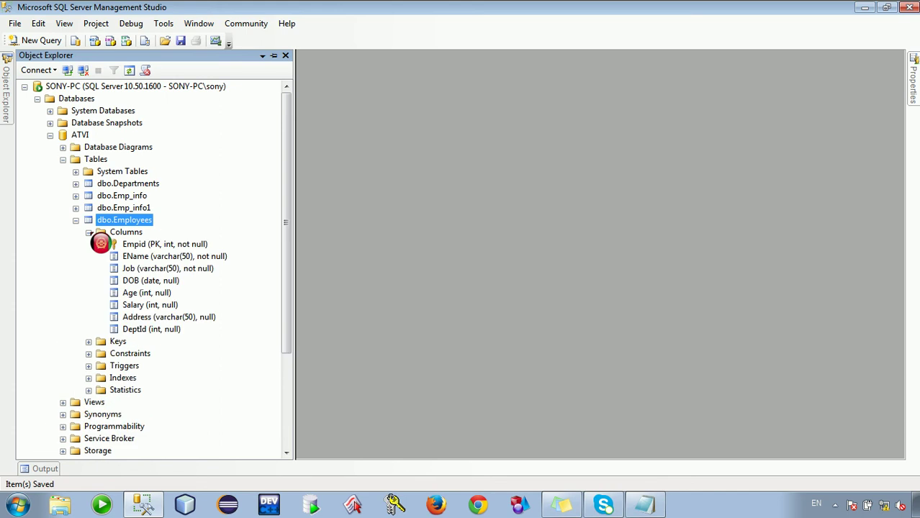
left_click(153, 331)
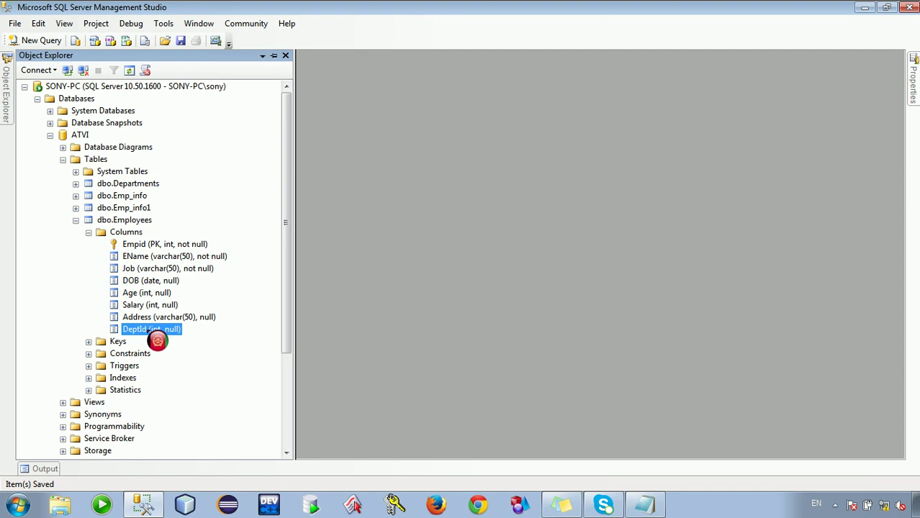
Open the Employees table in design view.
left_click(128, 220)
right_click(120, 221)
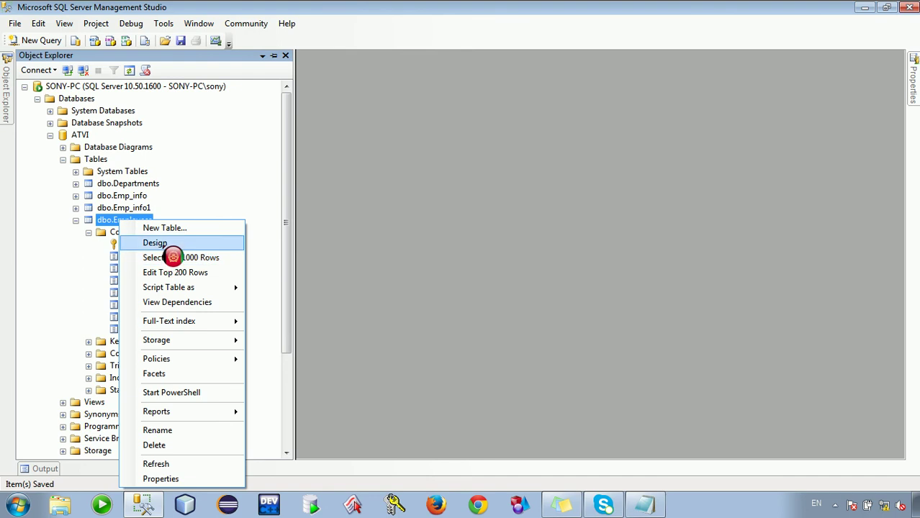
left_click(165, 245)
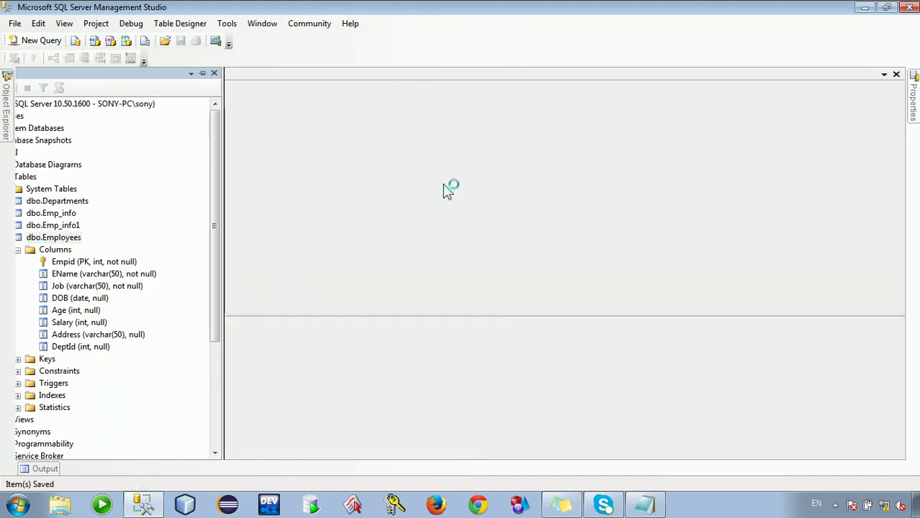
Add a foreign key relationship to the Employees table for DeptId and name it FK_Employees_Deptid.
left_click(69, 195)
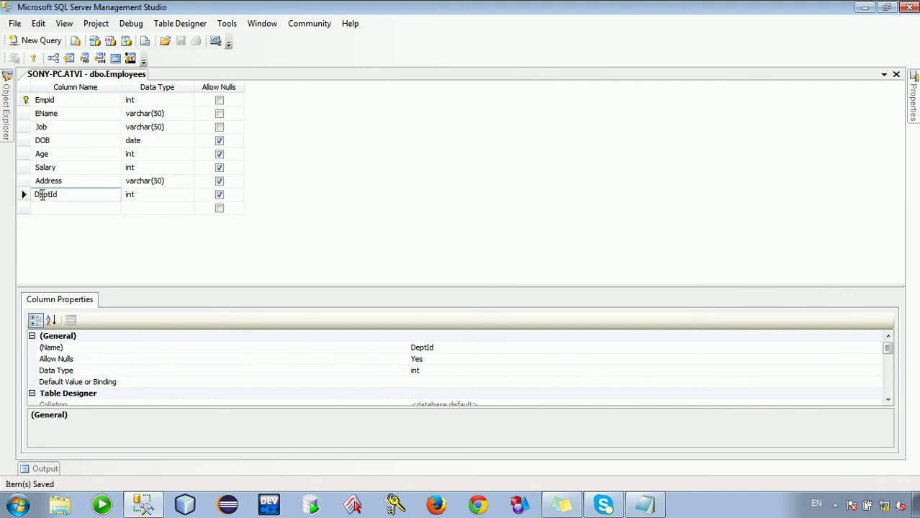
right_click(42, 197)
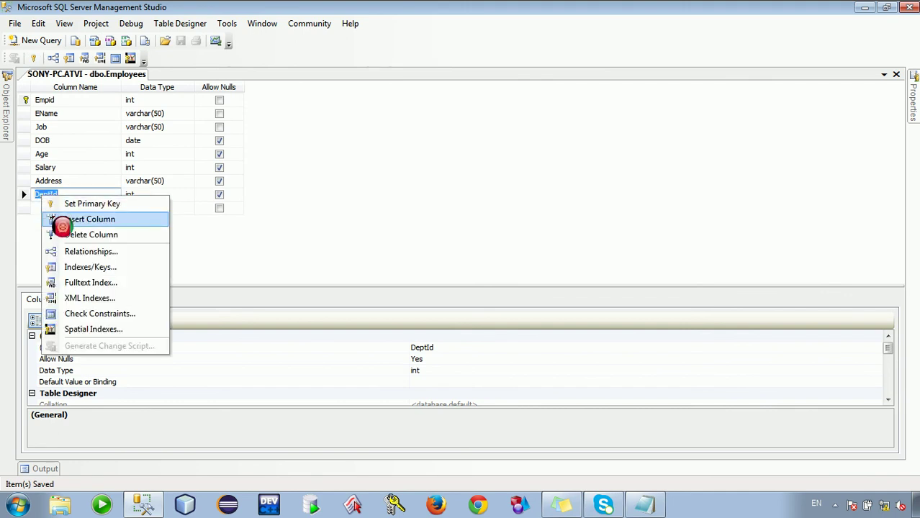
left_click(105, 256)
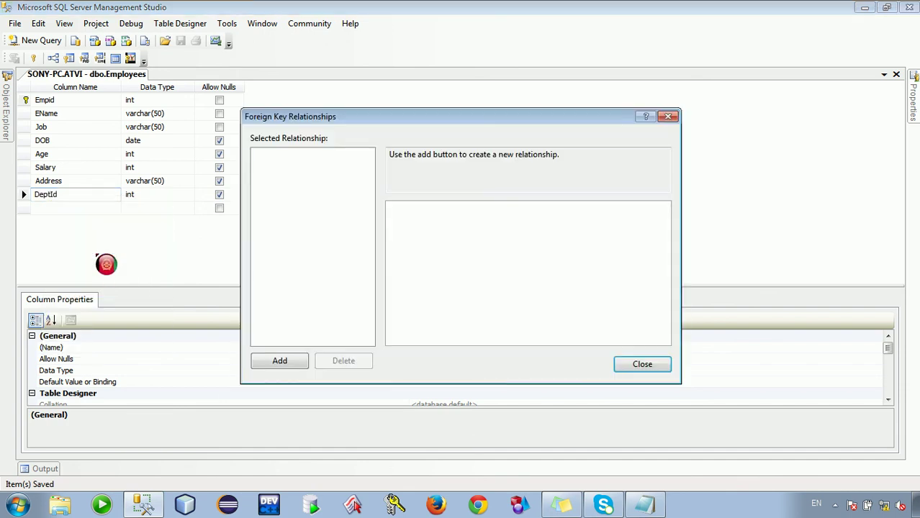
left_click(284, 365)
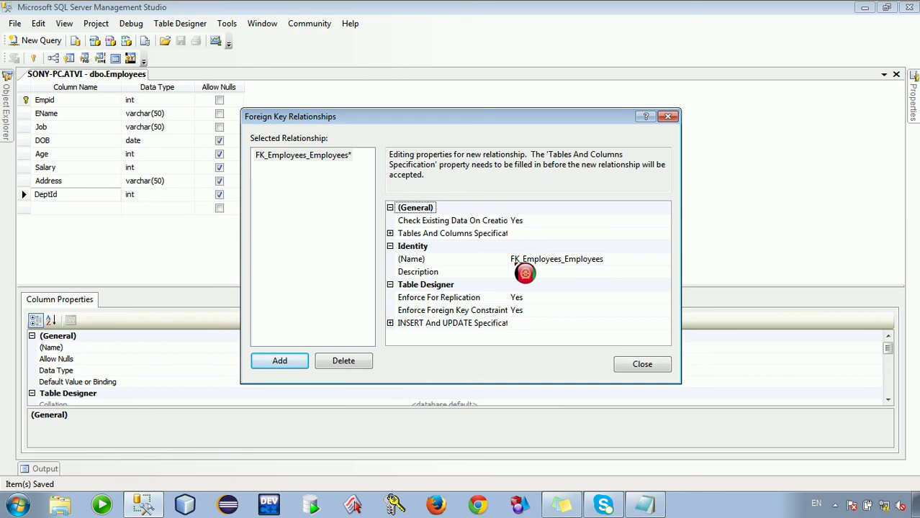
left_click(615, 260)
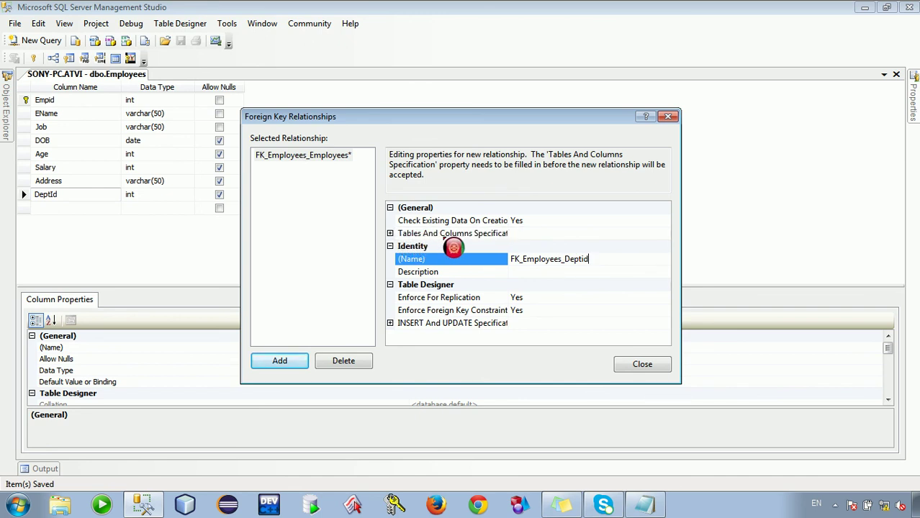
In the relationship's tables and columns specification, set Departments as the primary key table with Deptid as its key column.
left_click(543, 237)
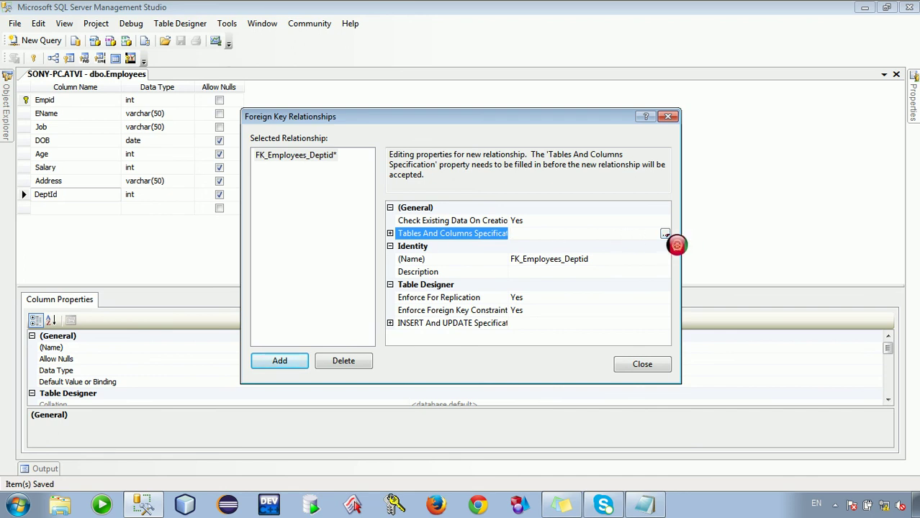
left_click(665, 234)
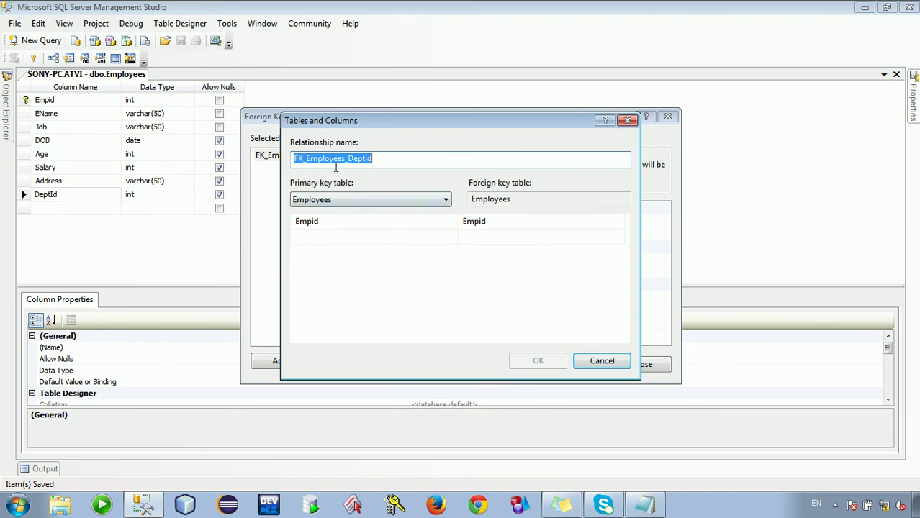
left_click(364, 204)
left_click(344, 246)
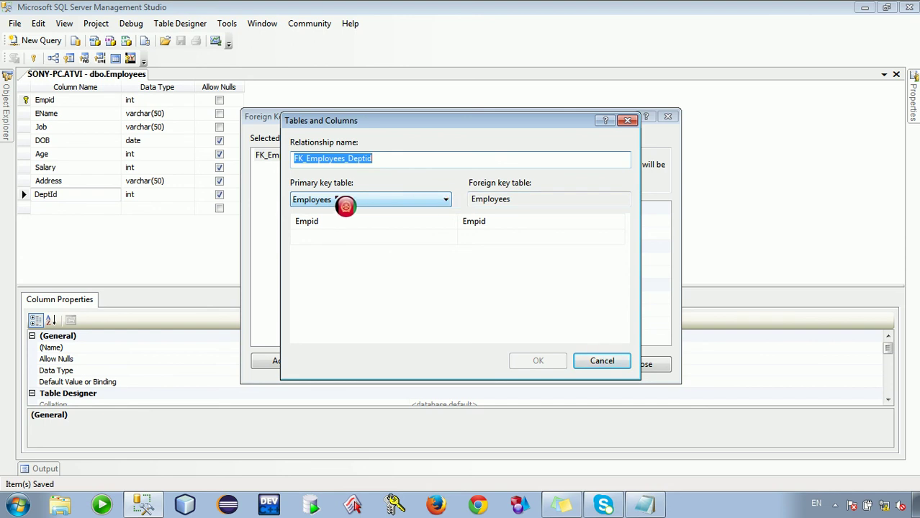
left_click(432, 206)
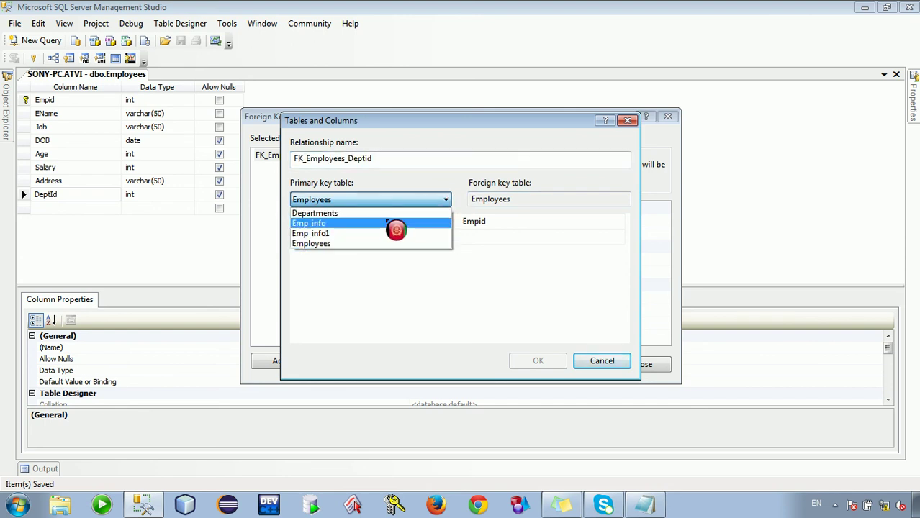
left_click(317, 213)
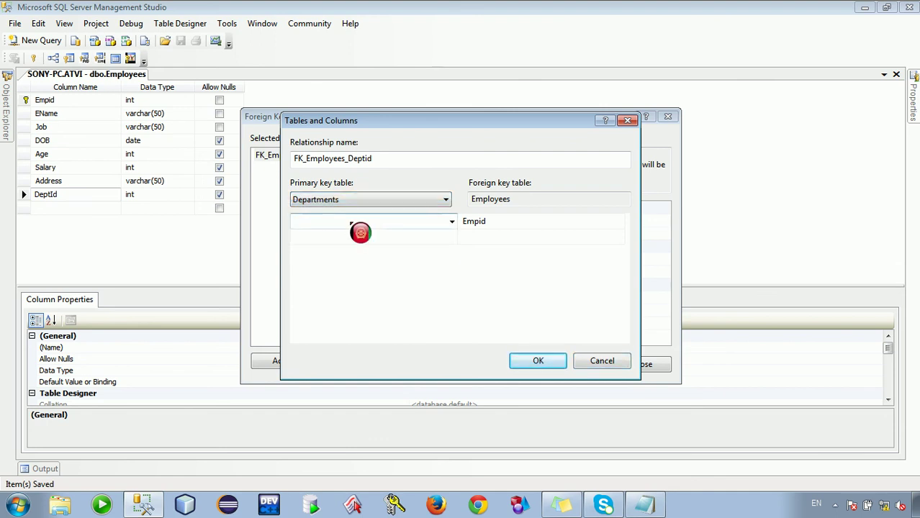
left_click(452, 222)
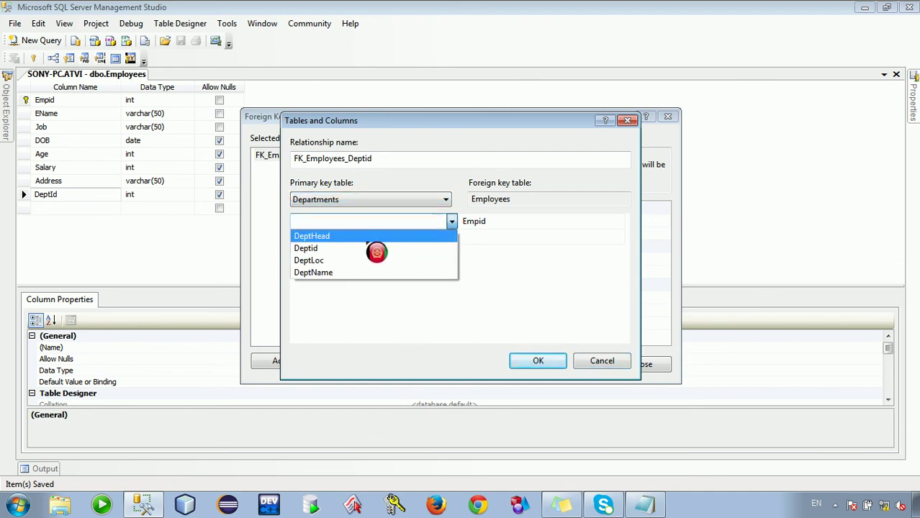
left_click(345, 249)
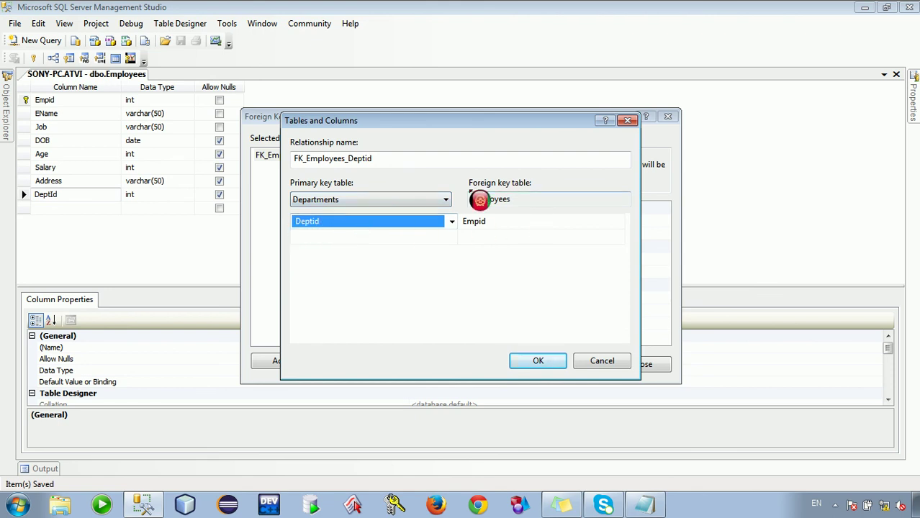
Set DeptId as the foreign key column of the Employees table, then accept the specification and close the relationship settings.
left_click_drag(524, 199, 453, 206)
left_click(506, 235)
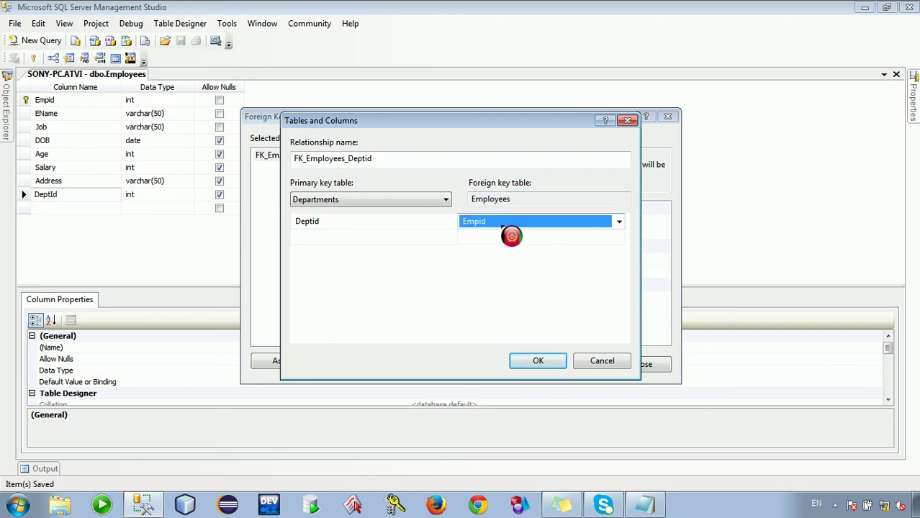
left_click(620, 225)
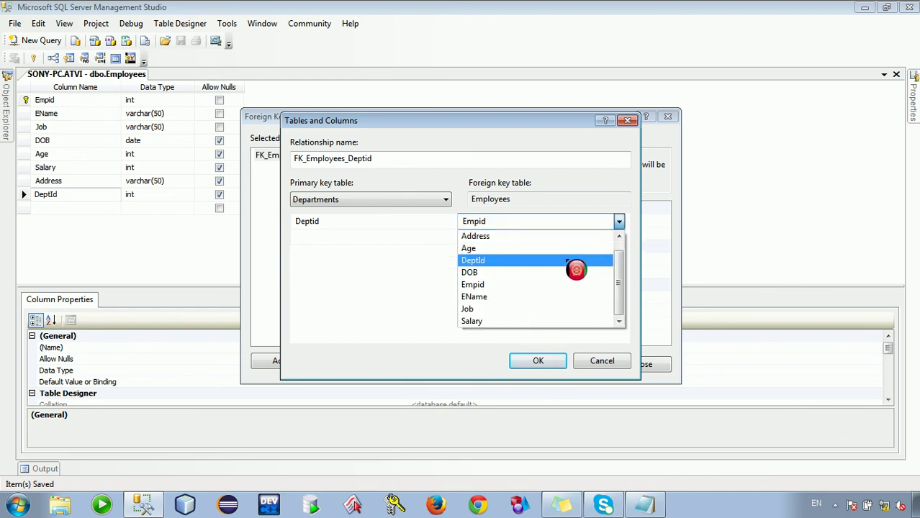
left_click(530, 260)
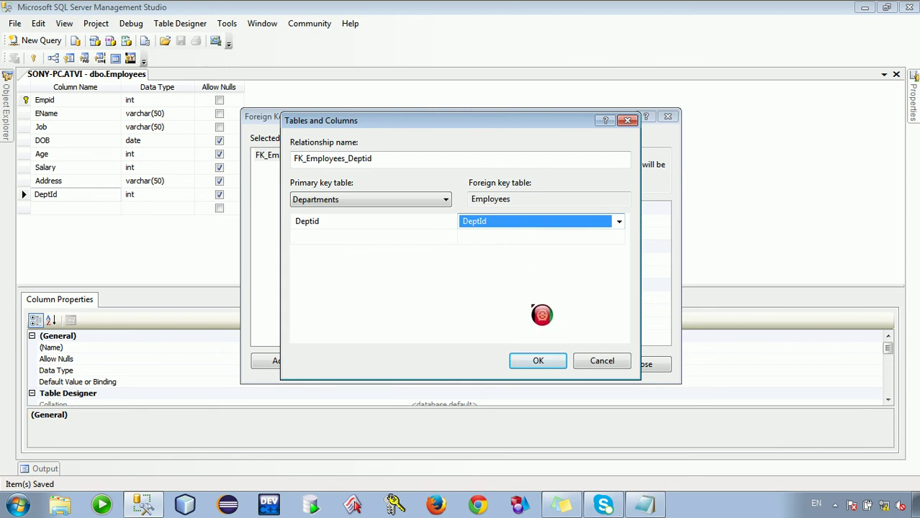
left_click(545, 365)
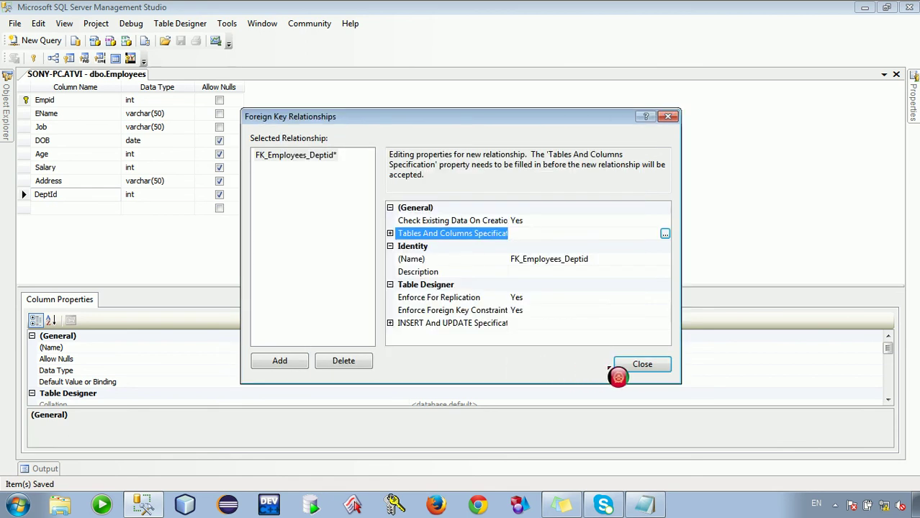
left_click(642, 365)
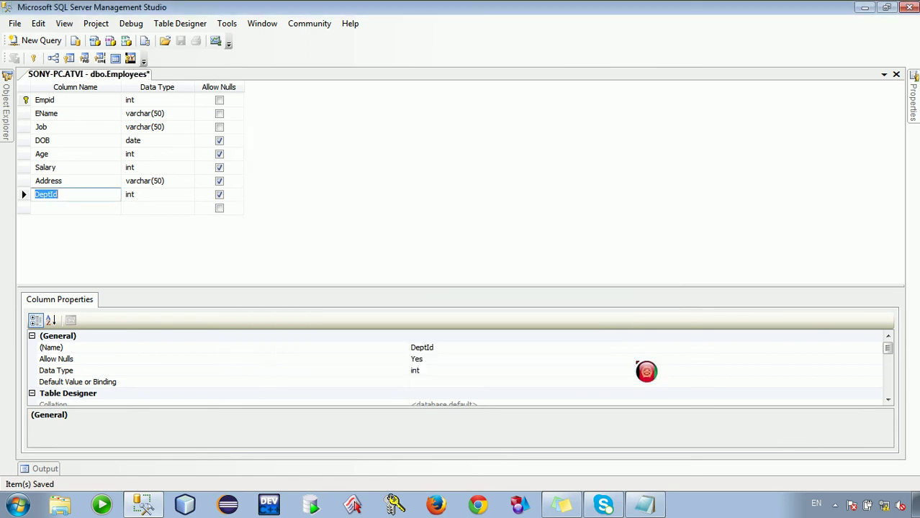
Save the Employees design, accepting the changes to the Departments and Employees tables, and close it.
right_click(87, 85)
left_click(104, 85)
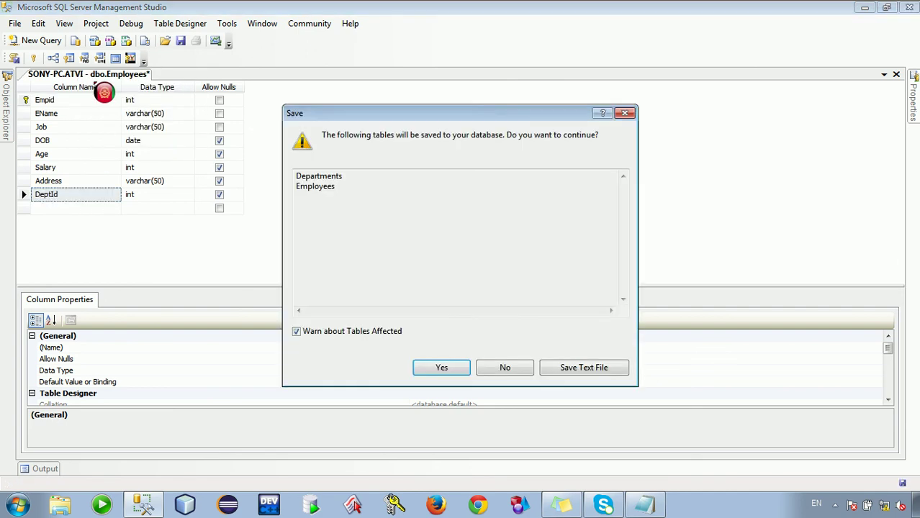
left_click(440, 370)
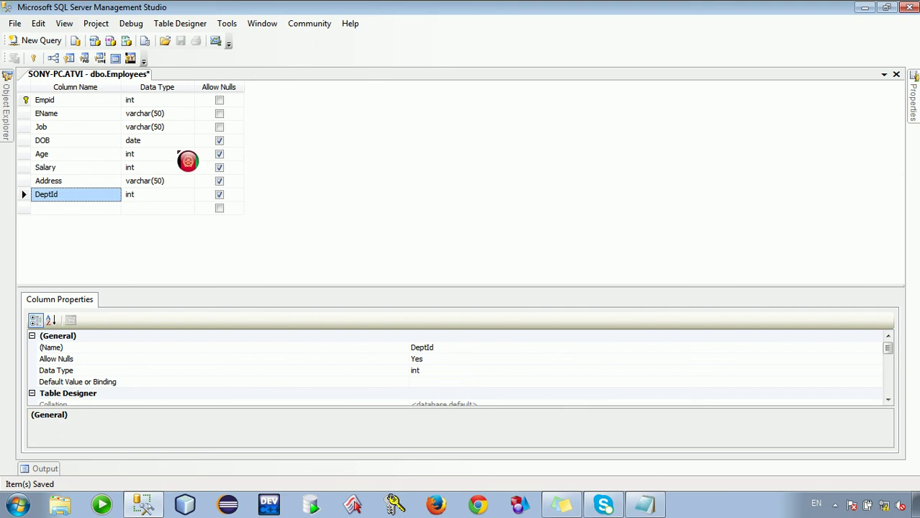
right_click(112, 78)
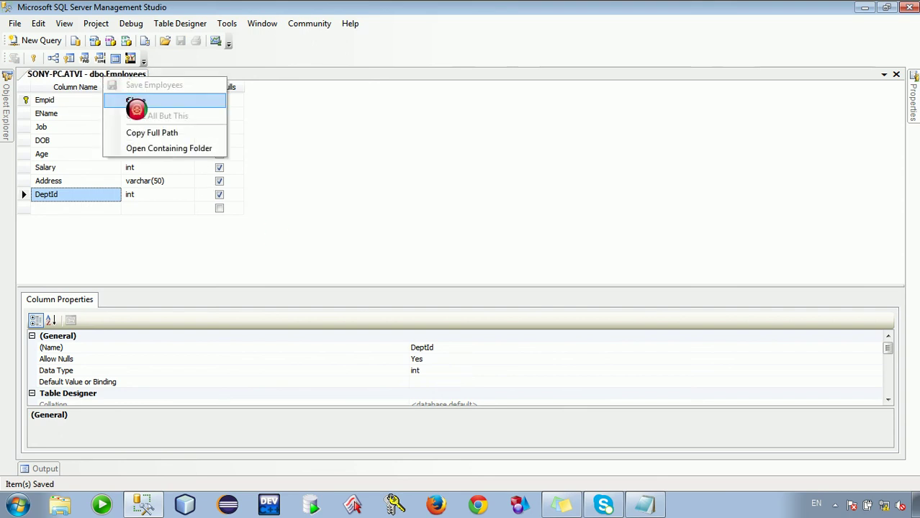
left_click(136, 102)
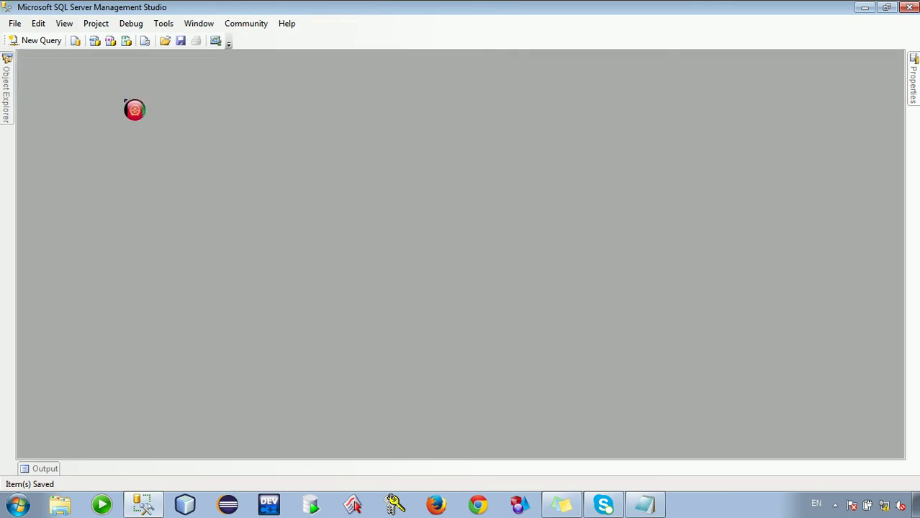
Collapse the Employees table in the object tree and refresh it.
mouse_move(12, 98)
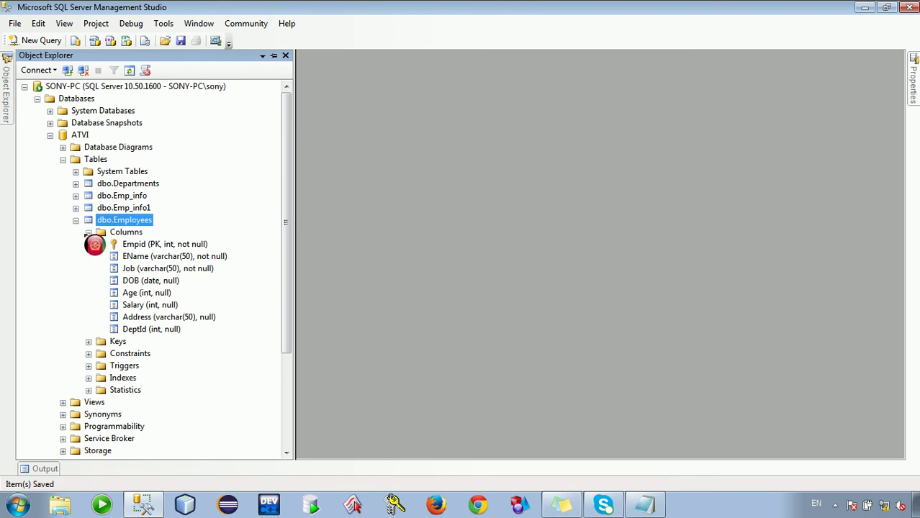
left_click(89, 231)
double_click(108, 223)
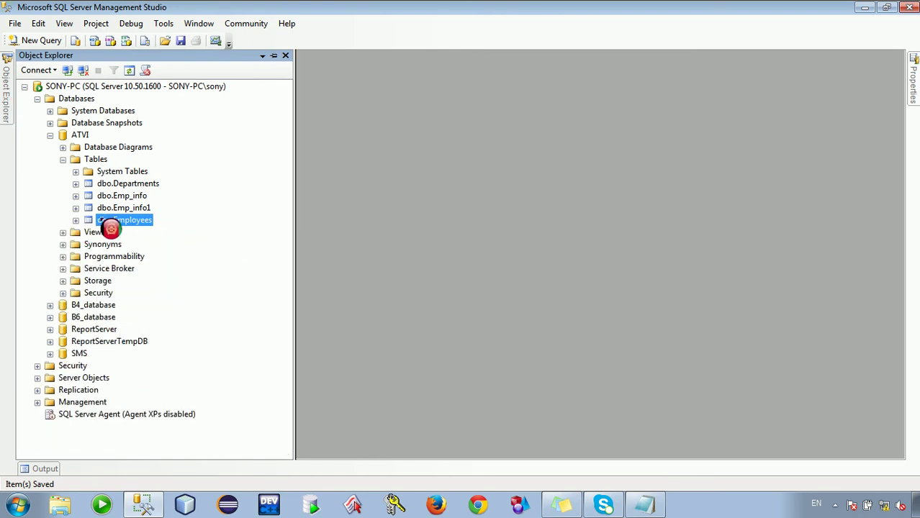
right_click(113, 227)
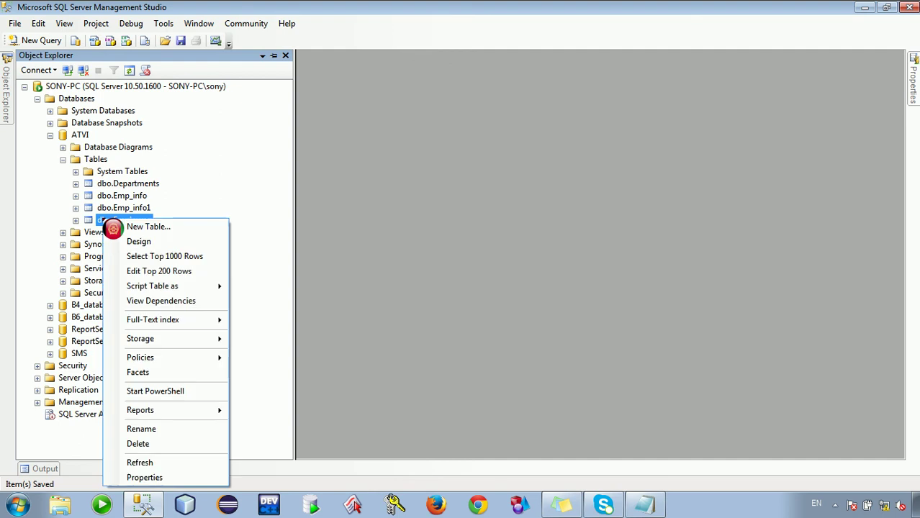
left_click(158, 466)
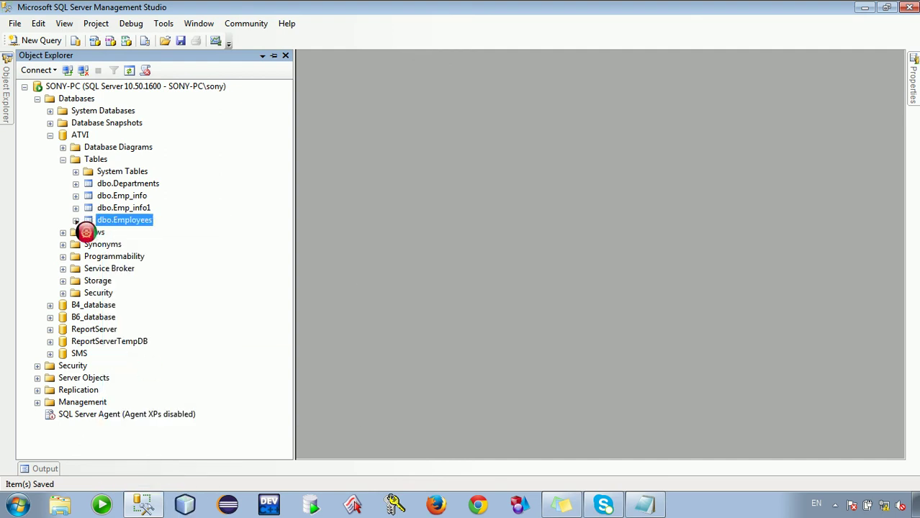
Expand the Employees table's columns again and check the key settings of Empid and DeptId.
double_click(109, 221)
left_click(89, 234)
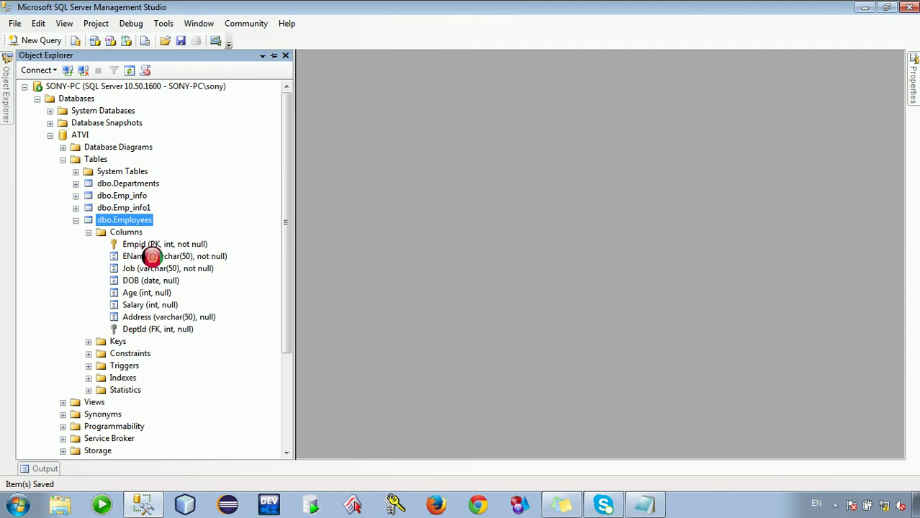
left_click(153, 245)
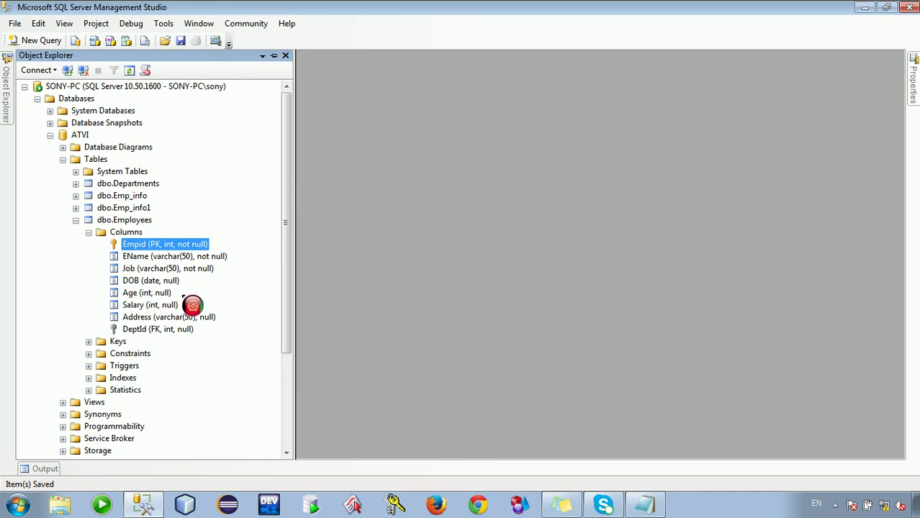
left_click(138, 332)
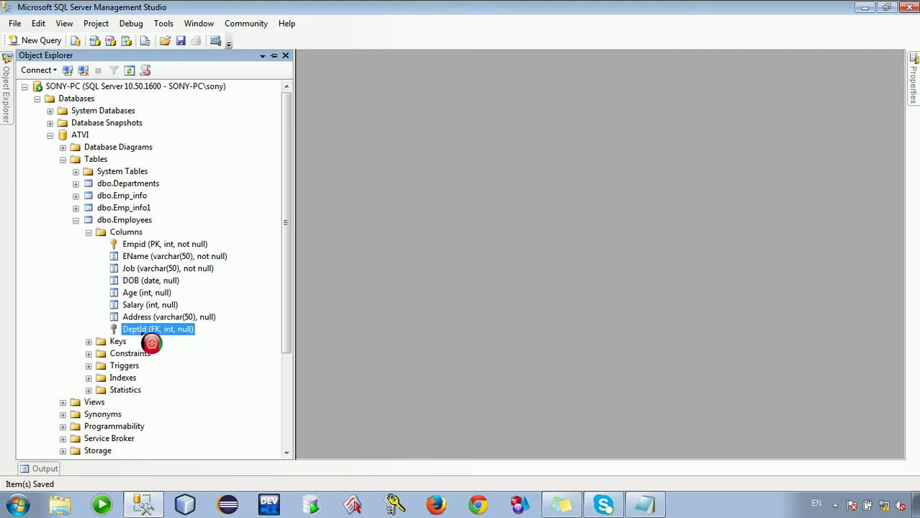
Expand the Departments table in the object tree and show its columns.
left_click(131, 187)
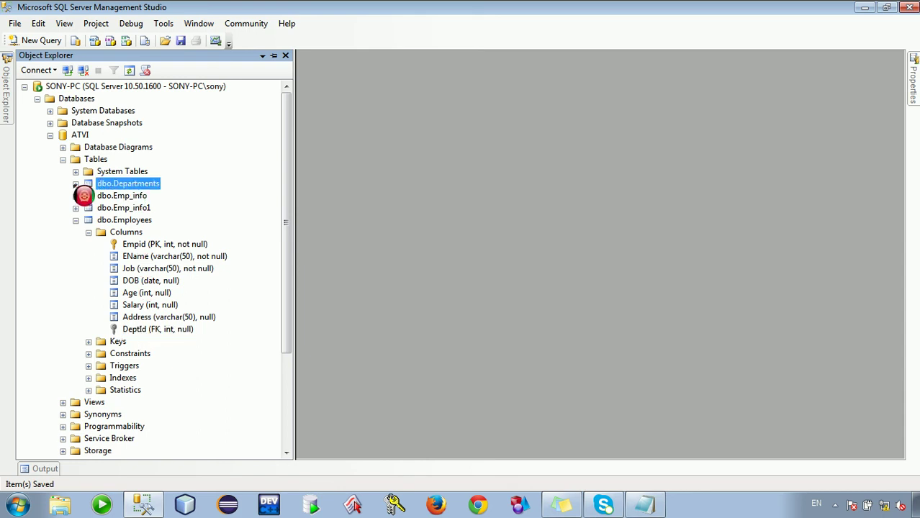
left_click(77, 185)
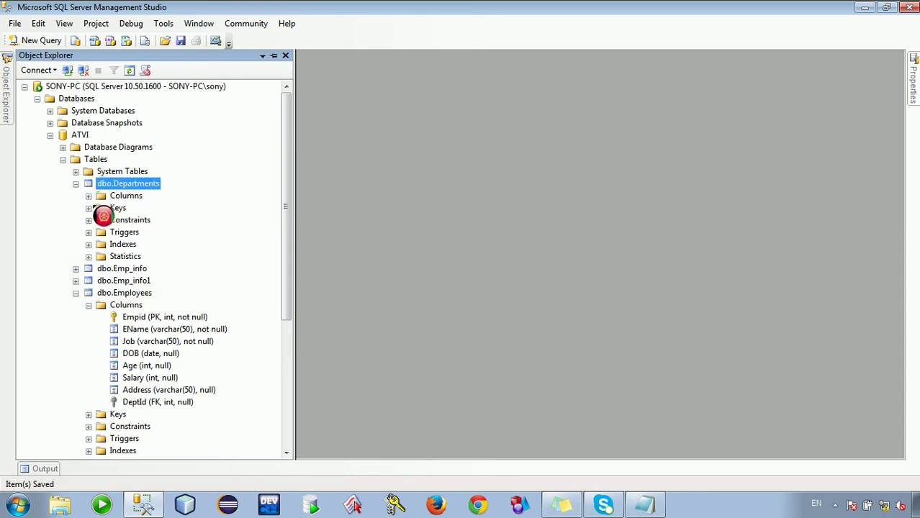
left_click(88, 197)
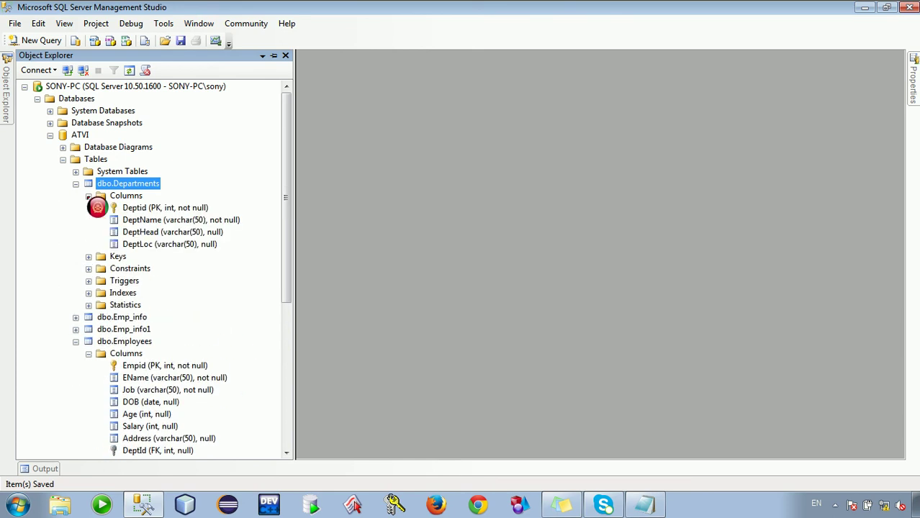
Check the column properties of Deptid in Departments and of DeptId in Employees, closing each properties window without changes.
left_click(152, 209)
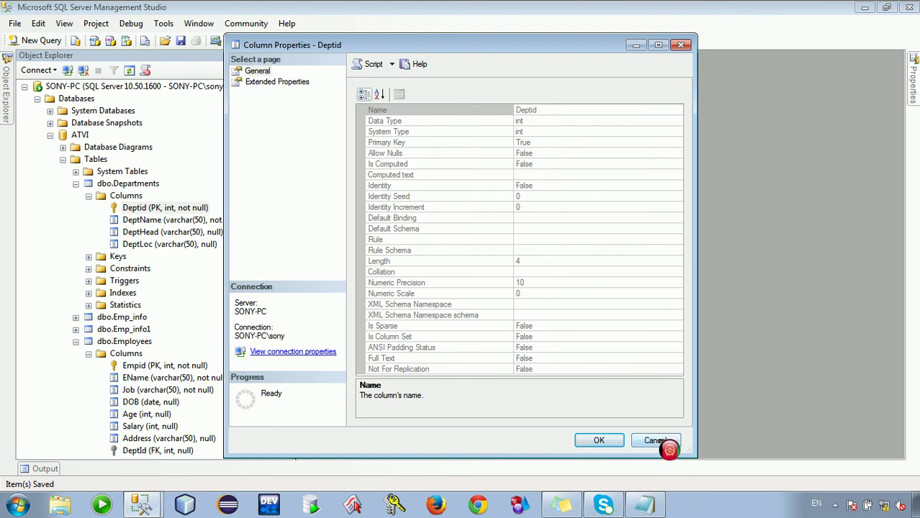
left_click(668, 449)
double_click(178, 453)
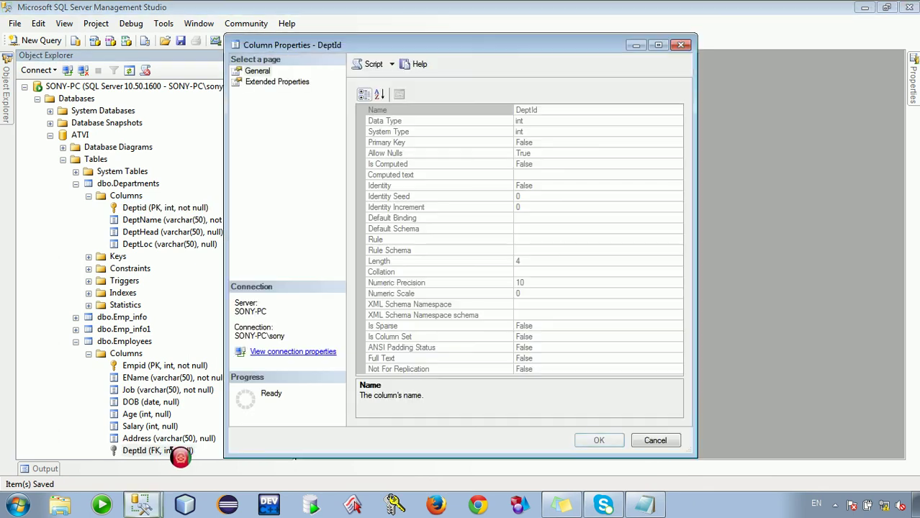
left_click(681, 46)
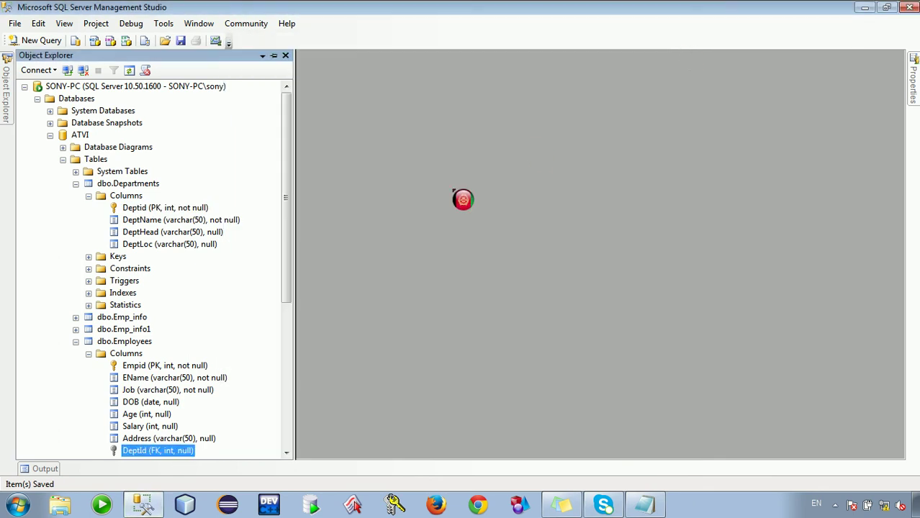
Expand the Keys of the Employees table and inspect the PK_Employees and FK_Employees_Deptid entries.
left_click_drag(291, 244, 292, 341)
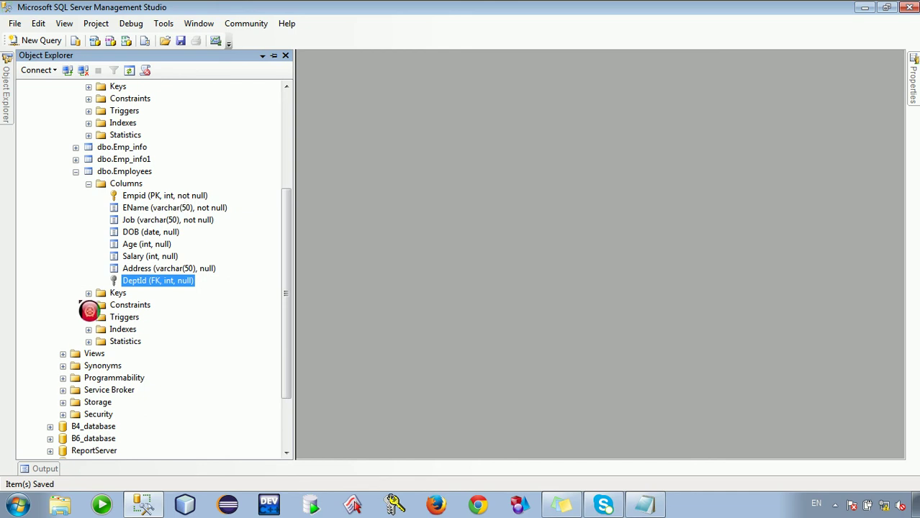
left_click(88, 293)
left_click(141, 305)
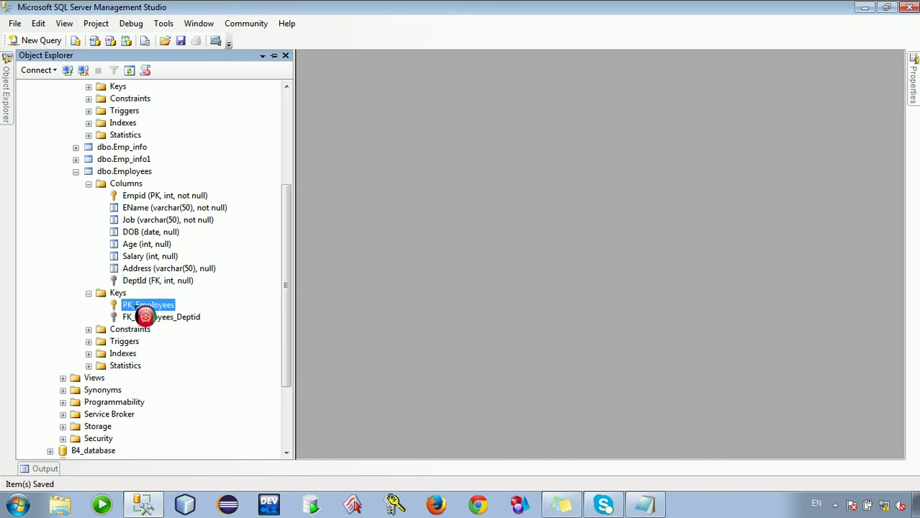
left_click(152, 318)
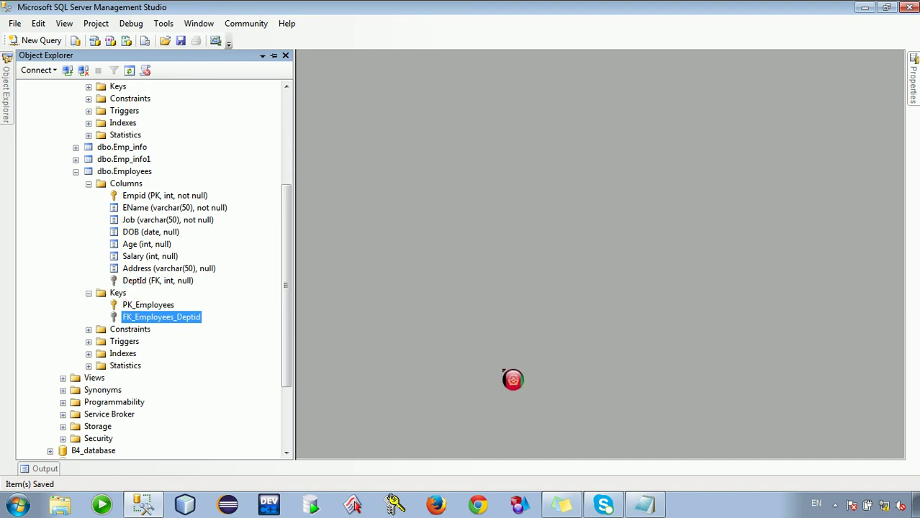
left_click(834, 505)
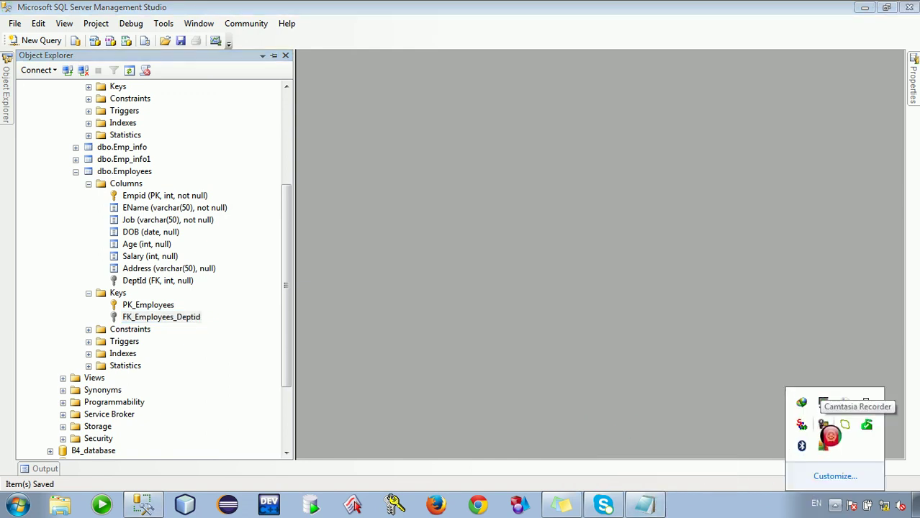